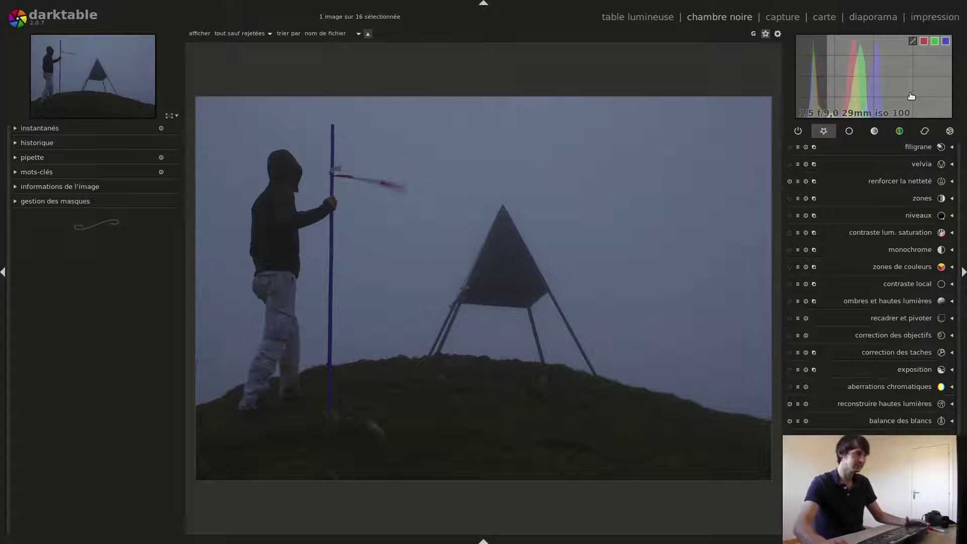
Step: Brighten the underexposed fog photo by raising its exposure until the sky's histogram peak nears the highlight end
drag(887, 97, 912, 97)
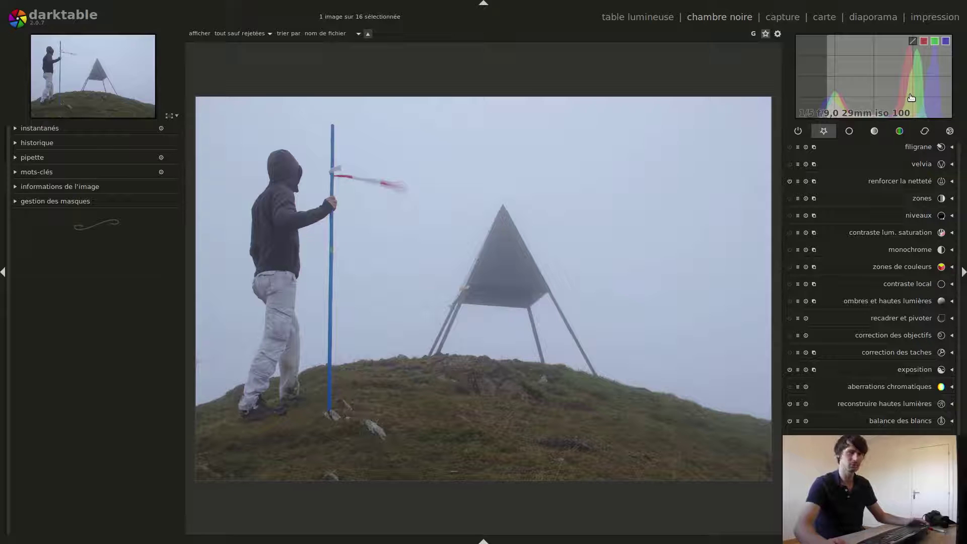
scroll(912, 97, up, 3)
scroll(912, 97, down, 1)
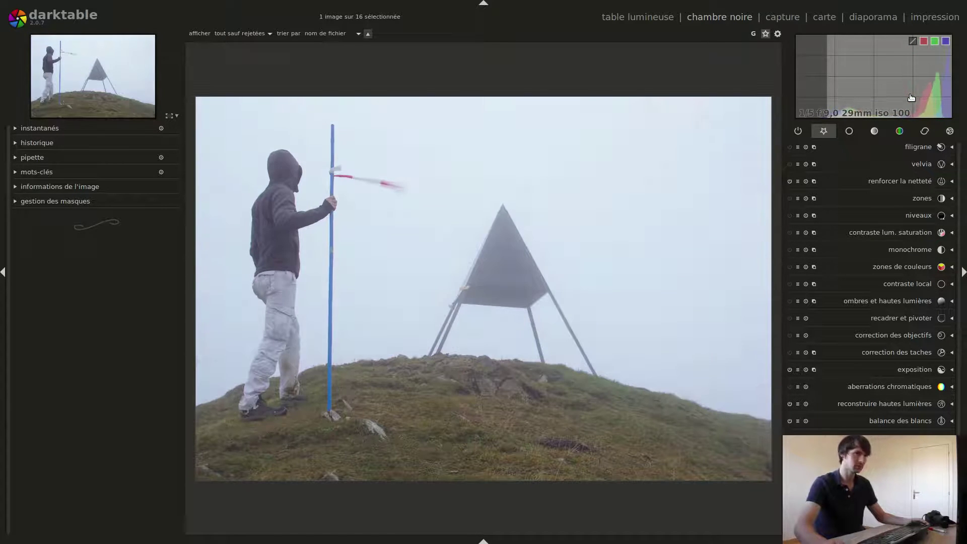
scroll(809, 75, down, 1)
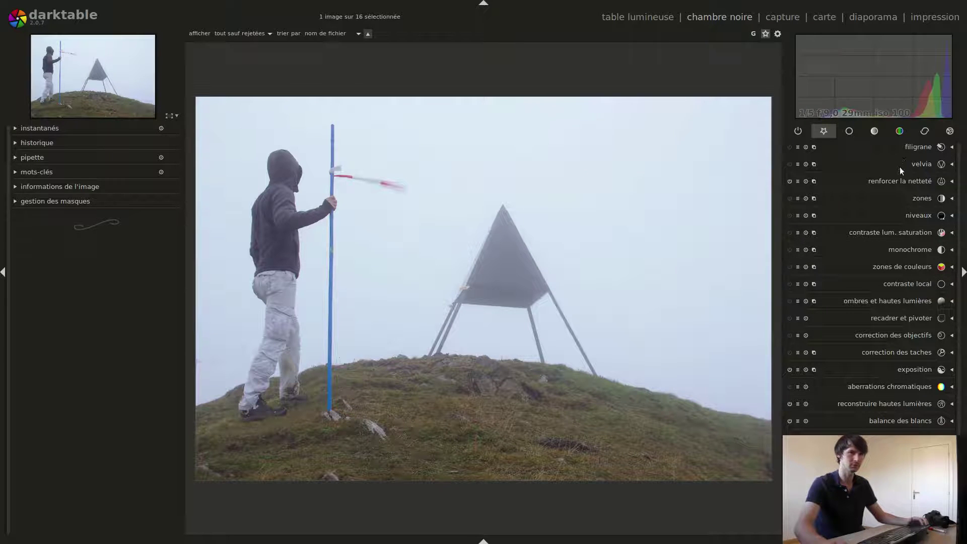
Step: Apply automatic black, grey and white points to the photo in the niveaux module
click(894, 235)
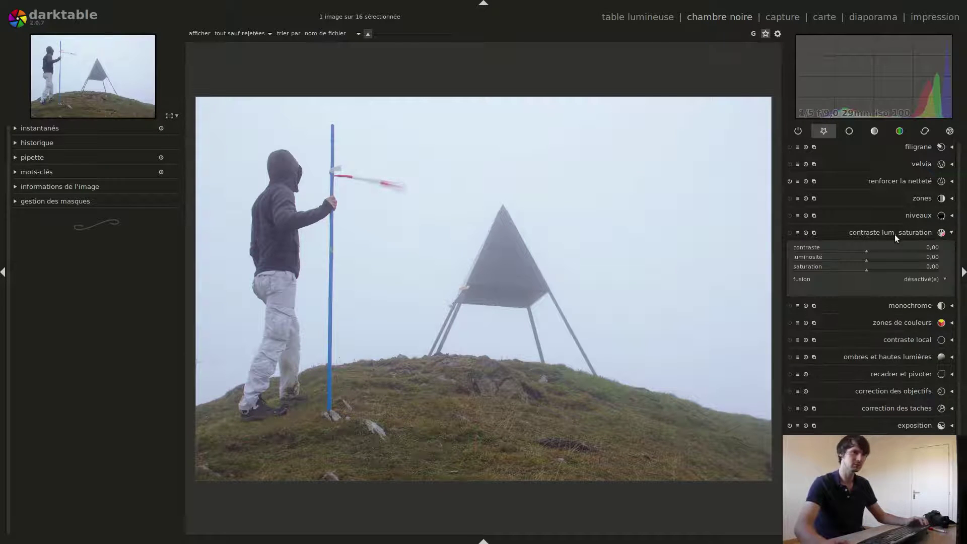
click(895, 235)
click(895, 233)
click(910, 217)
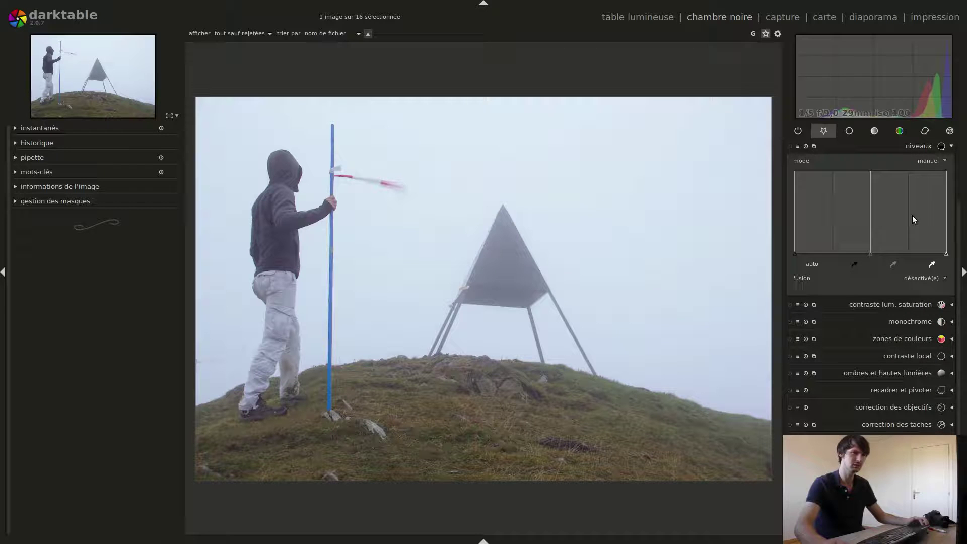
click(809, 267)
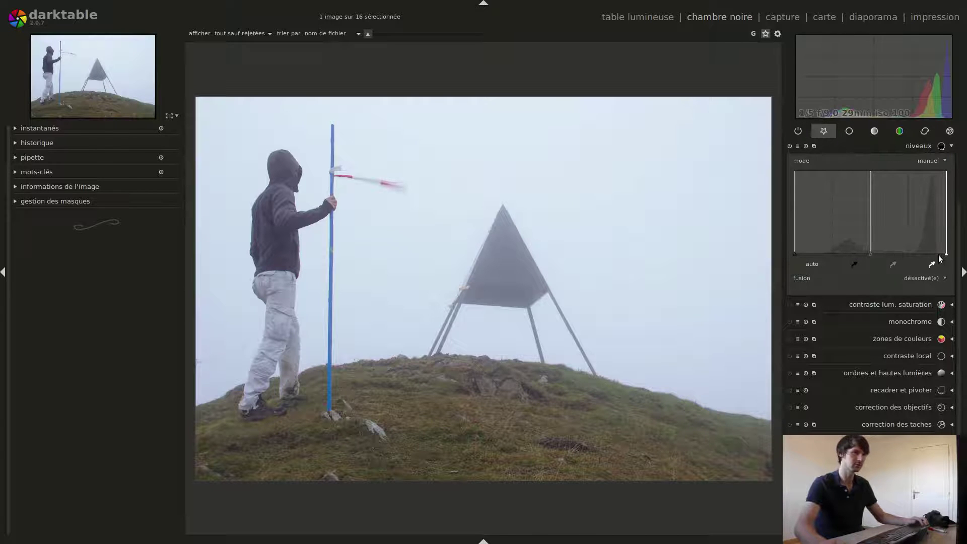
click(814, 264)
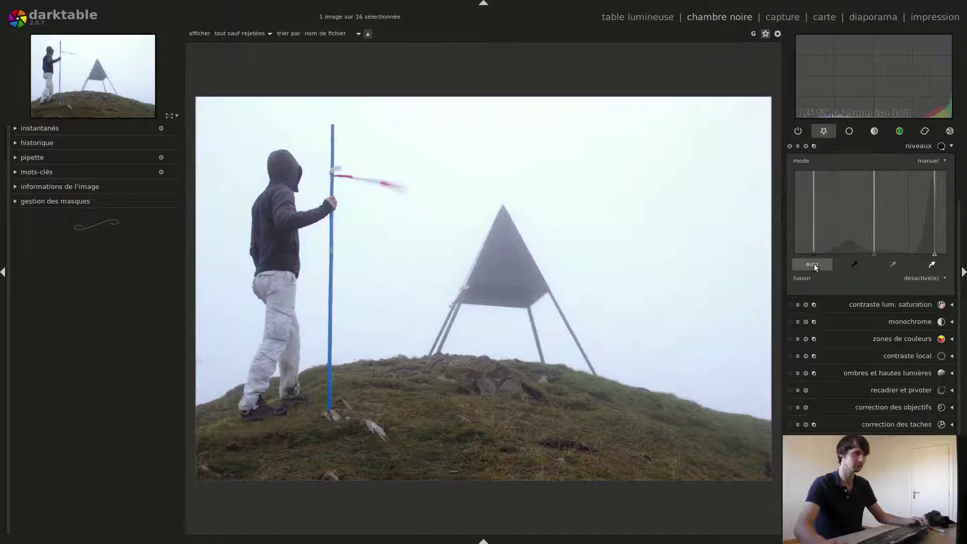
Step: Return the white level to the histogram's maximum, fine-tune the black level, and shift the grey level toward the highlights to darken the midtones
drag(935, 254, 947, 254)
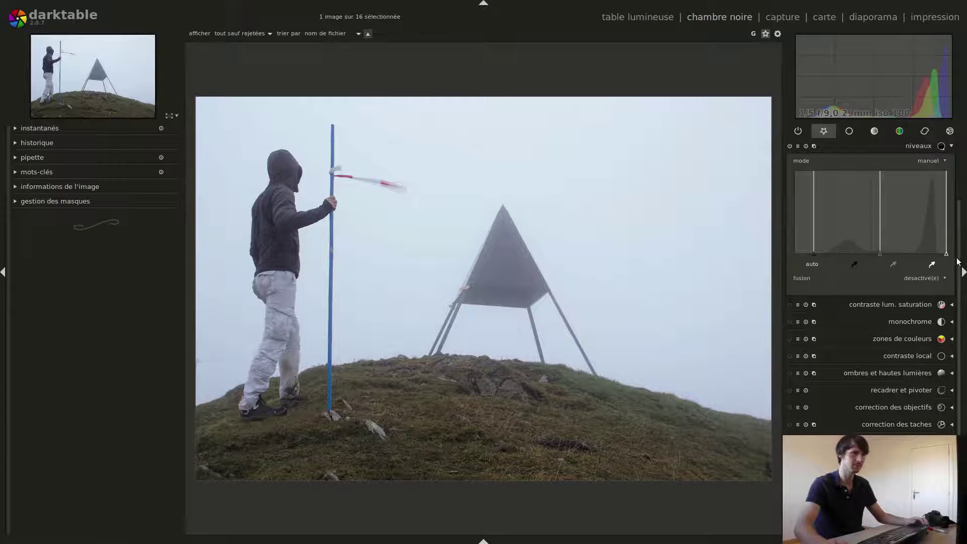
mouse_move(815, 254)
mouse_down()
mouse_move(829, 244)
mouse_move(815, 254)
mouse_up()
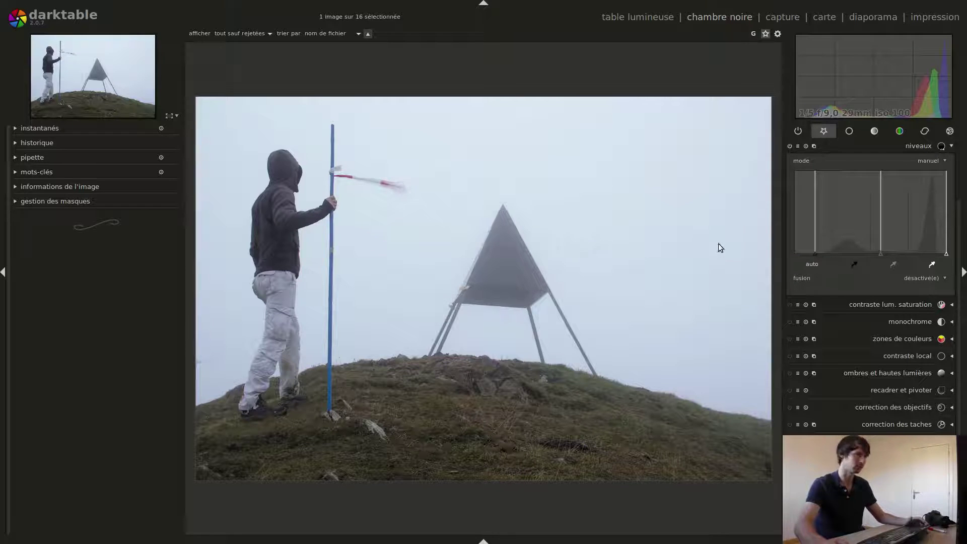
drag(882, 253, 902, 259)
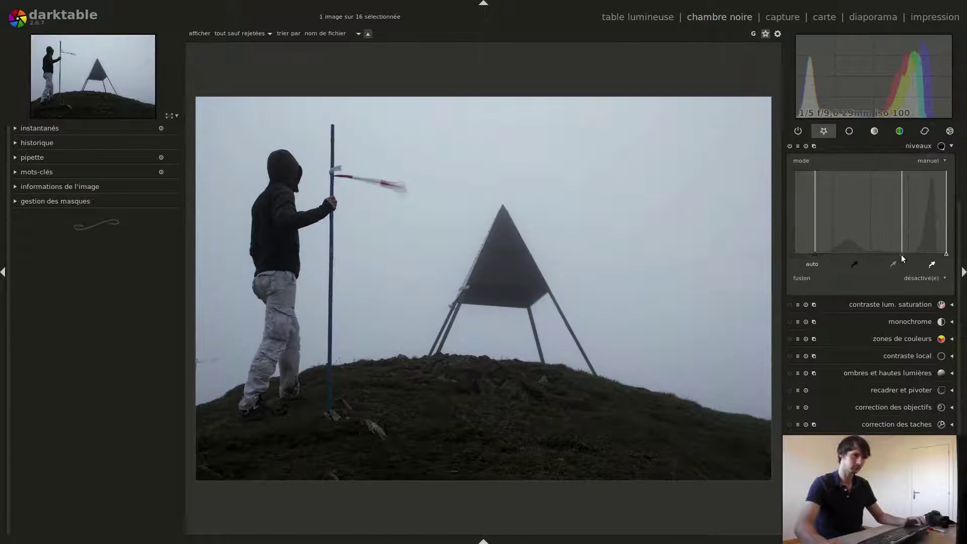
drag(902, 255, 894, 255)
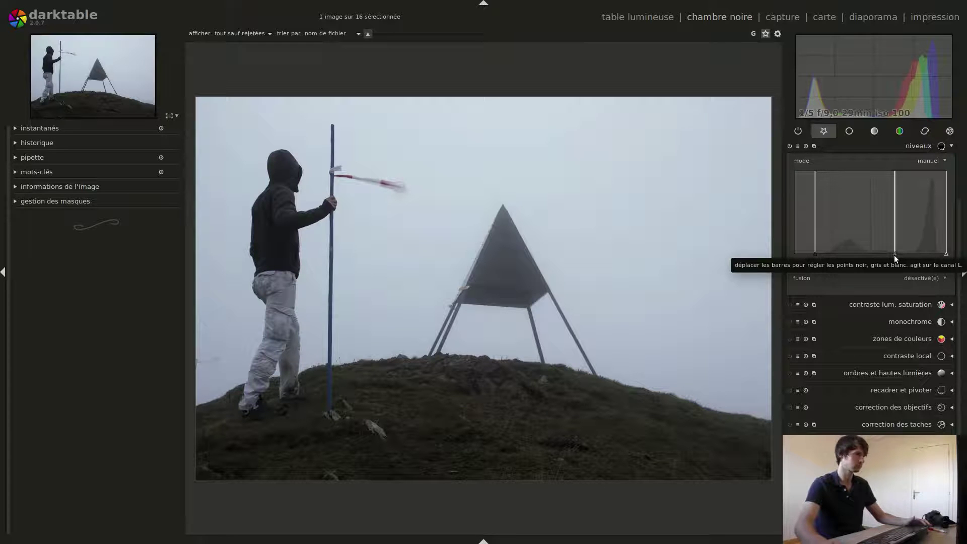
click(923, 150)
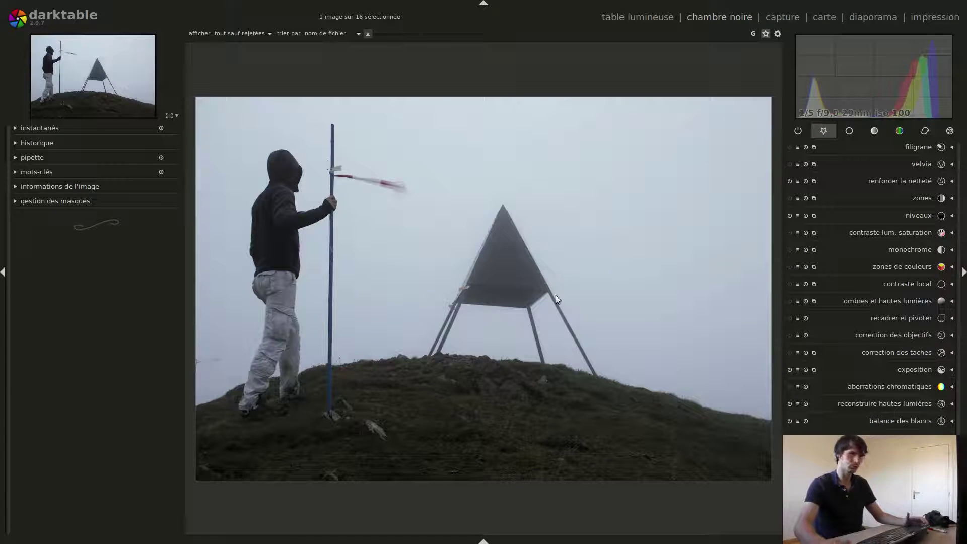
Step: Reduce the saturation of the blue hues with the zones de couleurs module
click(915, 266)
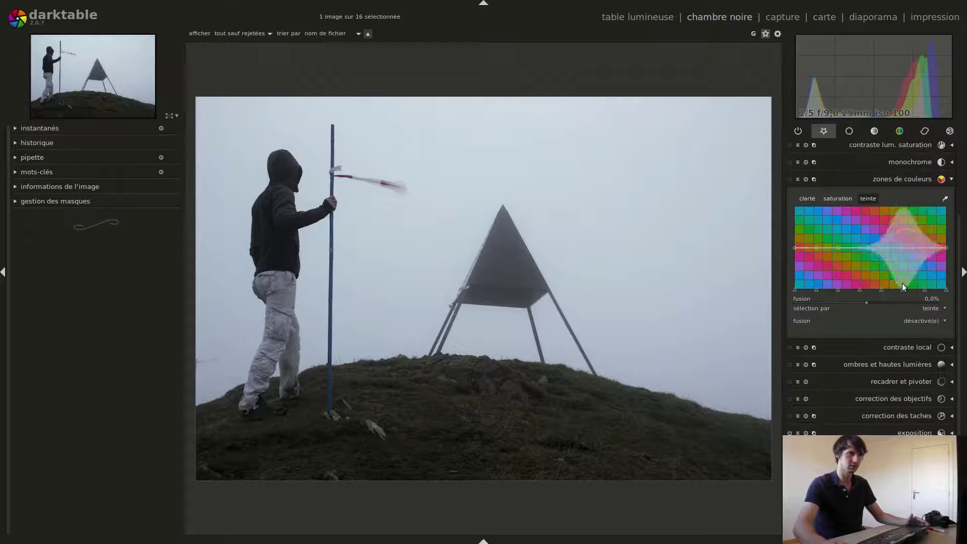
click(827, 195)
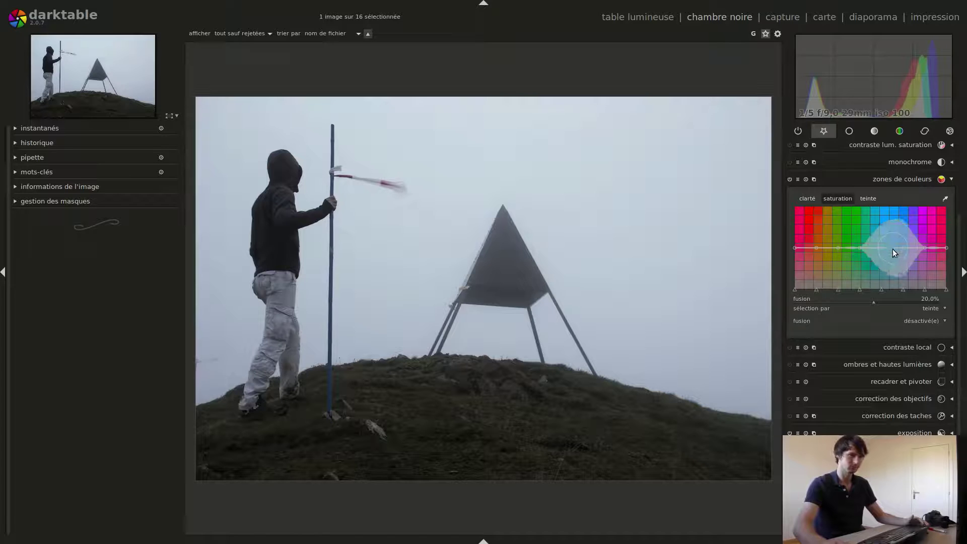
drag(893, 250, 896, 261)
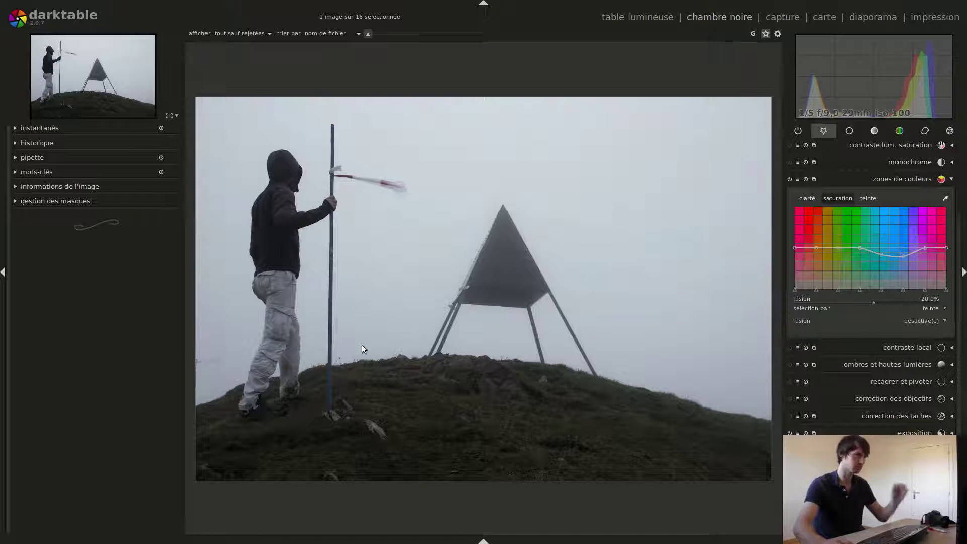
double_click(893, 266)
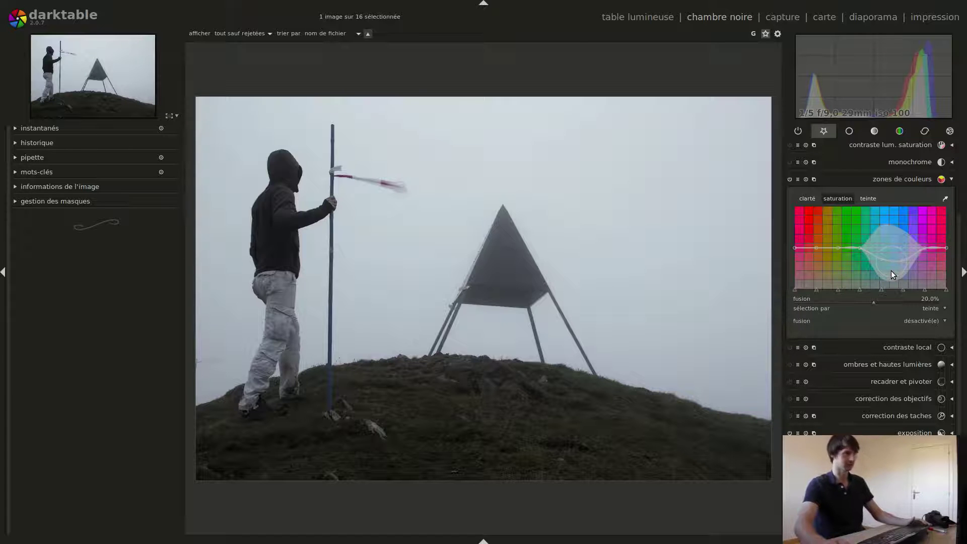
click(901, 178)
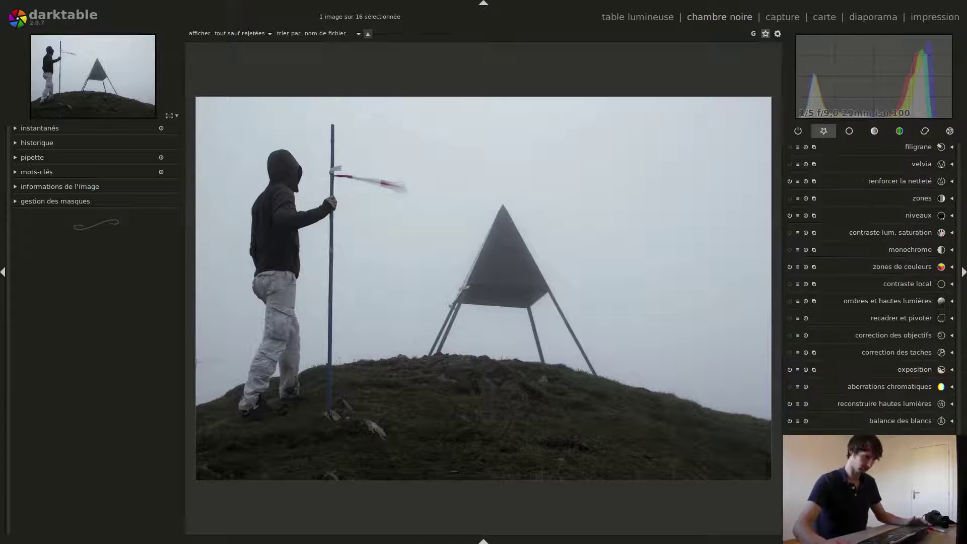
Step: Cool the photo by setting the balance des blancs temperature to 6164K
click(913, 421)
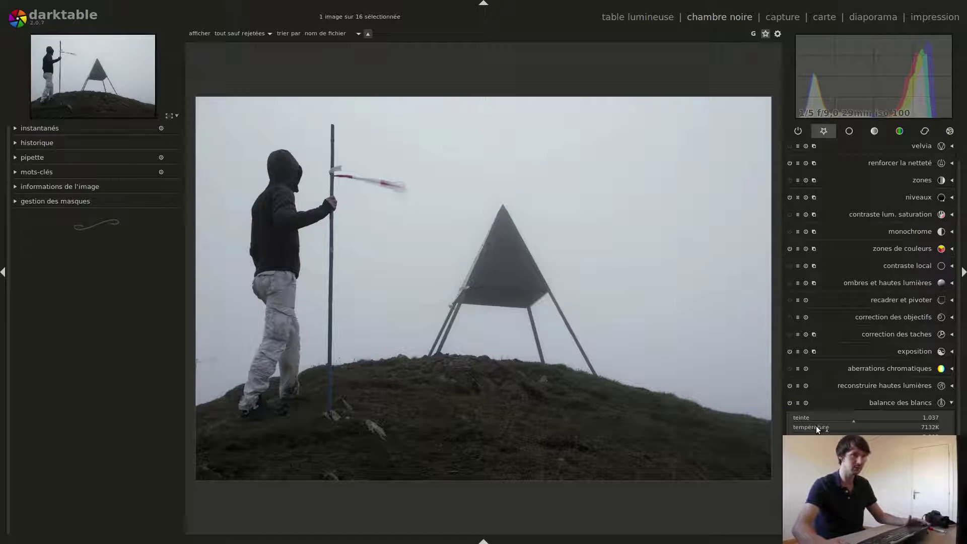
scroll(815, 432, down, 3)
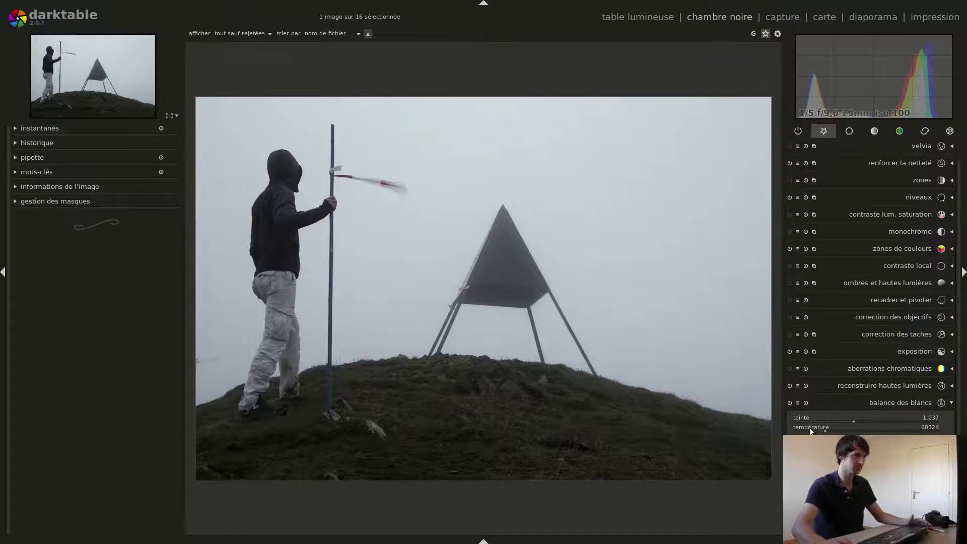
click(813, 428)
click(815, 427)
click(818, 425)
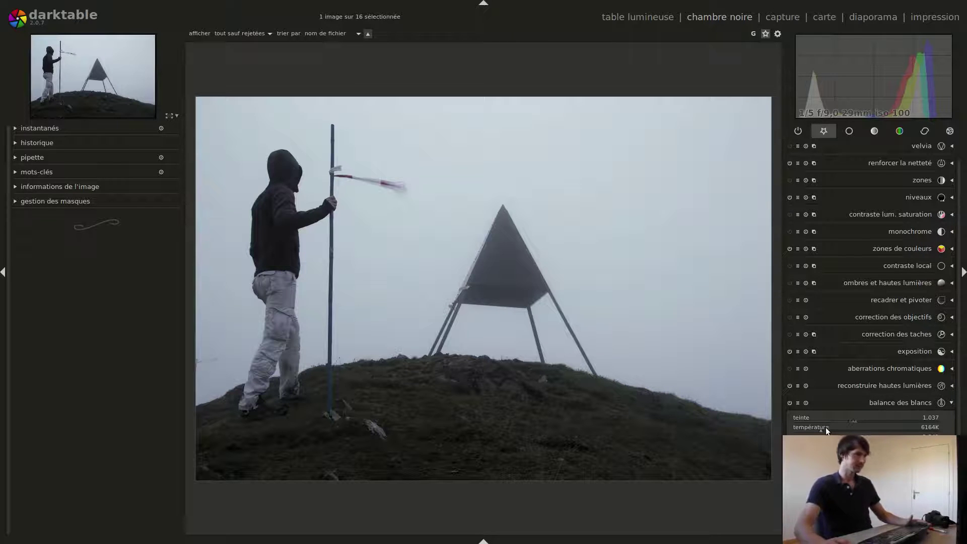
click(856, 402)
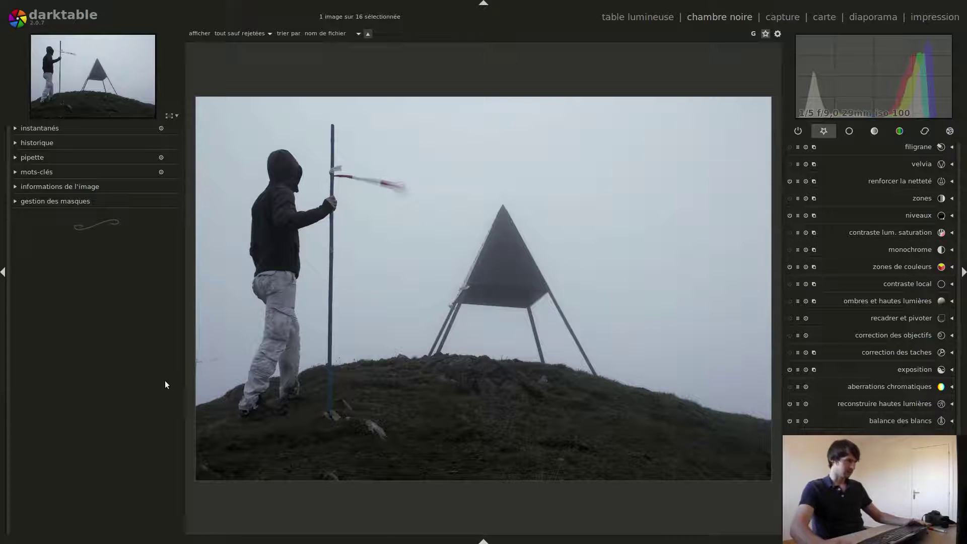
Step: Remove the faint structure in the fog behind the hooded man's legs with a path-shaped spot correction, sampling the sky just below it
scroll(204, 364, up, 3)
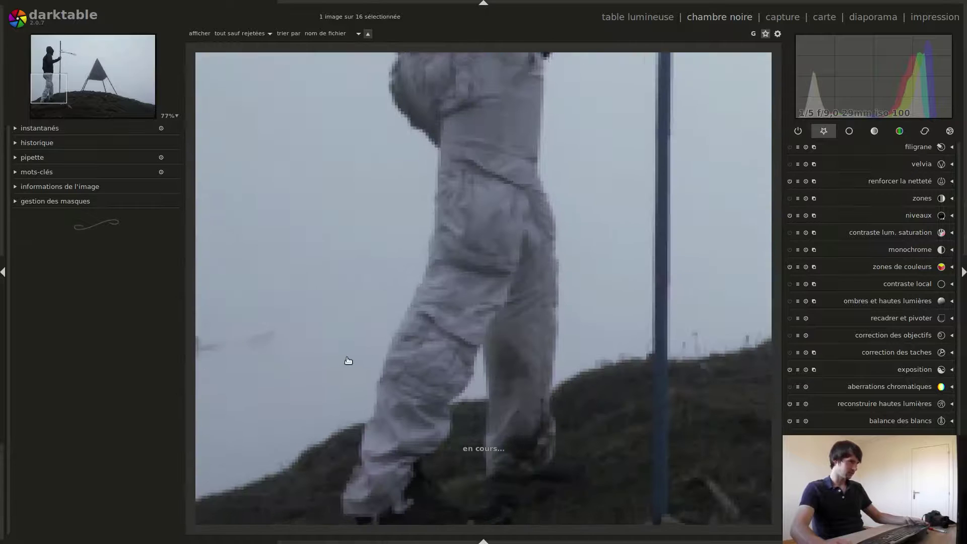
click(3, 272)
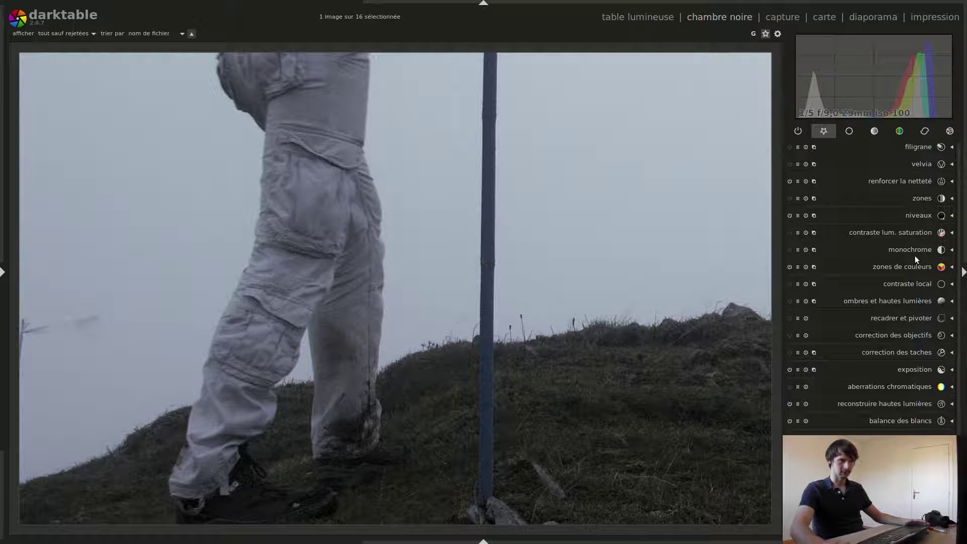
click(912, 353)
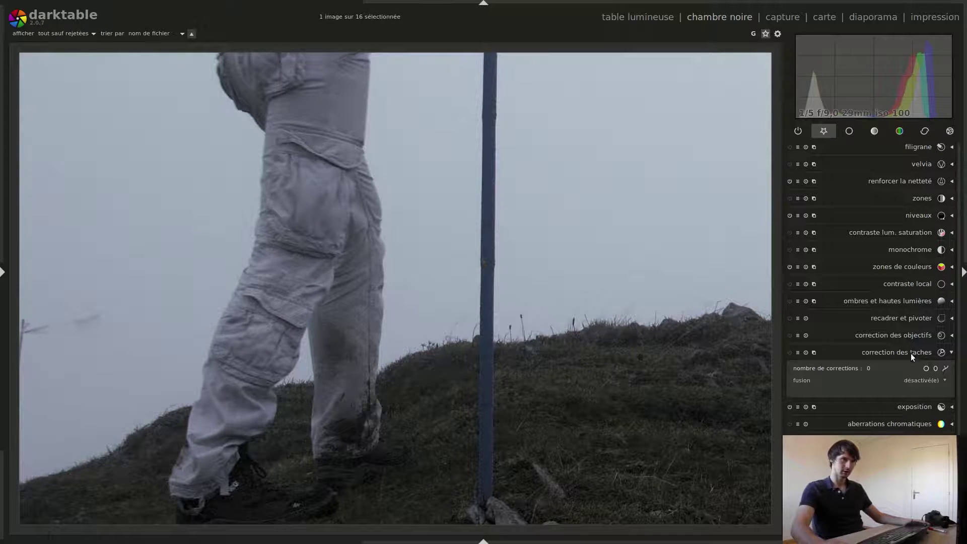
click(944, 369)
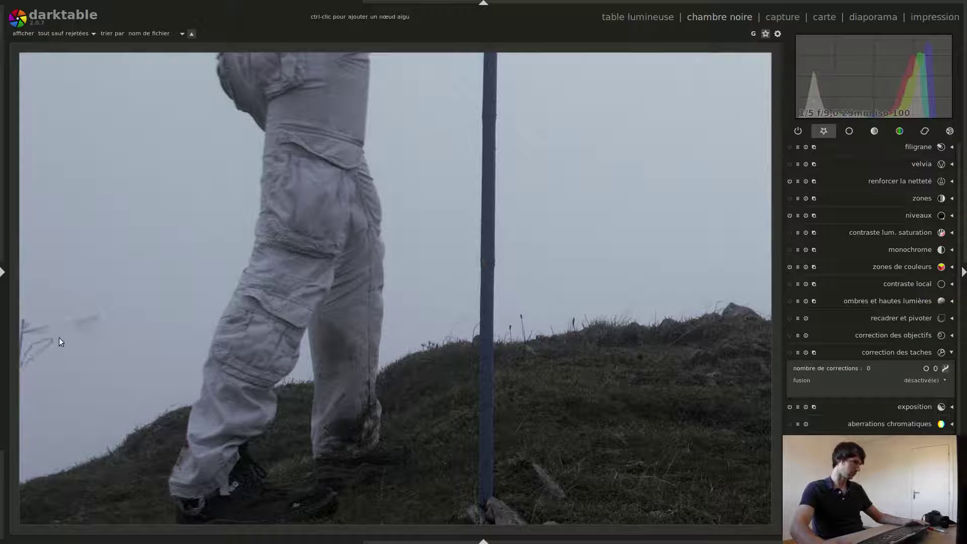
click(104, 310)
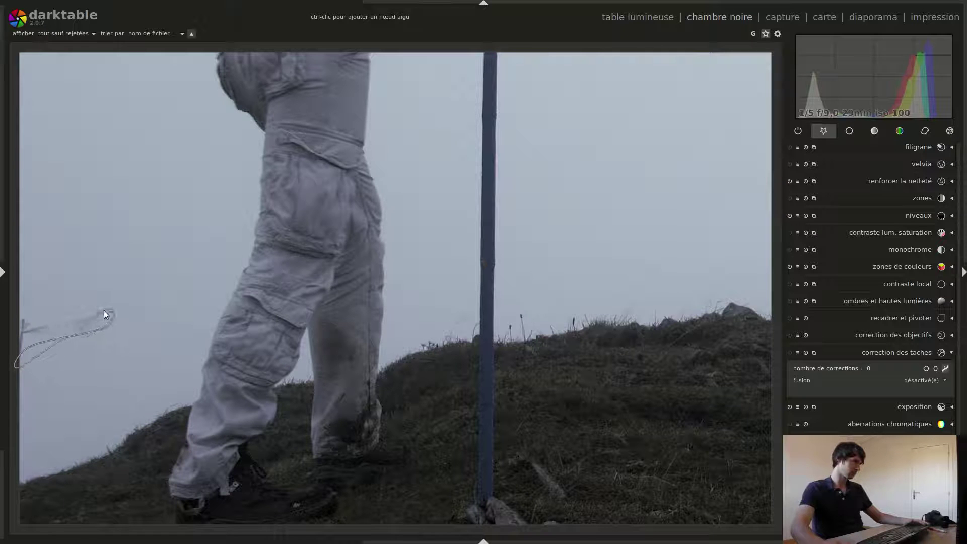
right_click(14, 318)
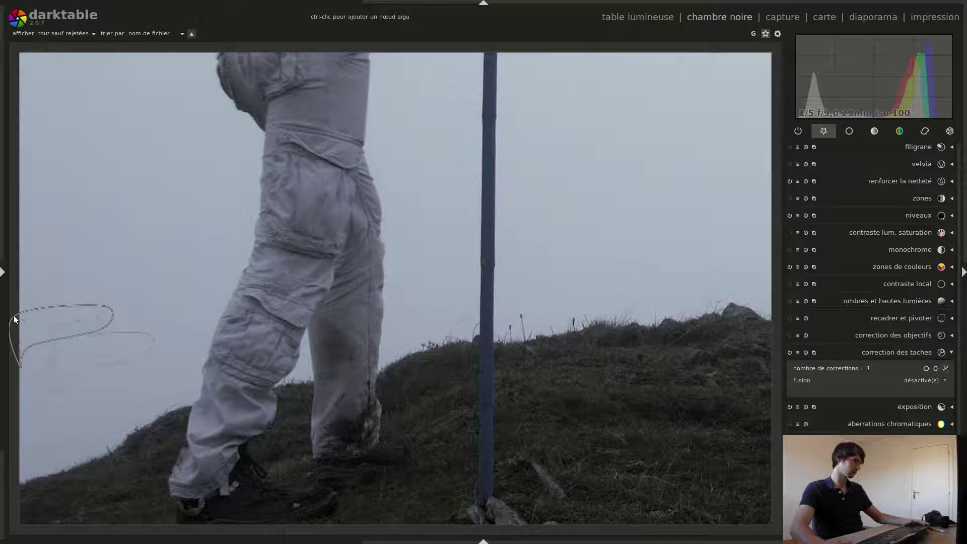
click(84, 384)
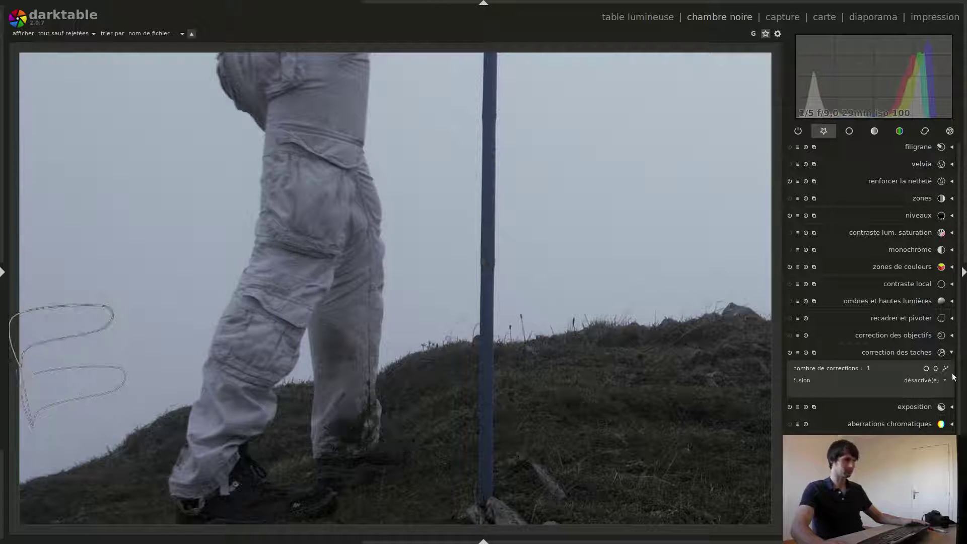
click(902, 352)
key(space)
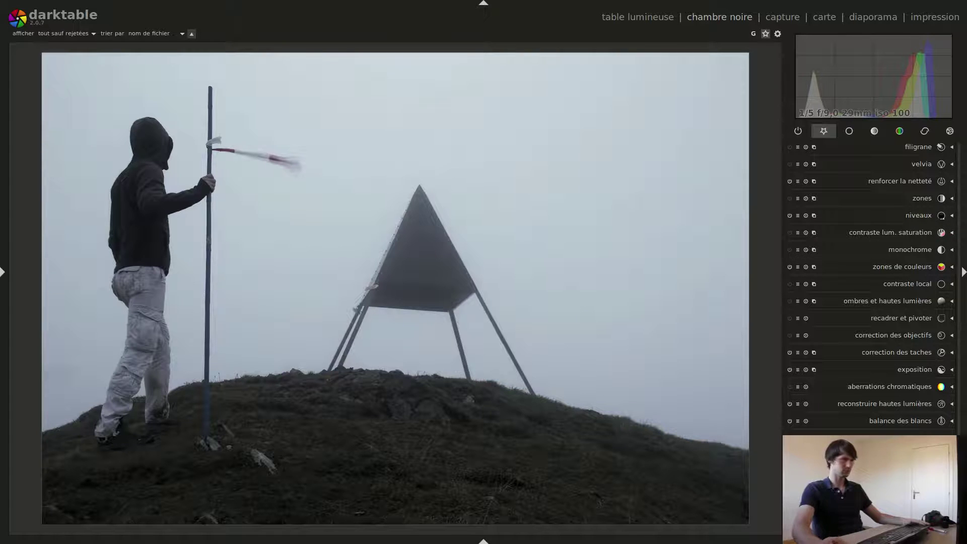
Step: Crop the photo to 16:9 HDTV, moving the frame upward to include the whole pole and trim the foreground grass
click(894, 319)
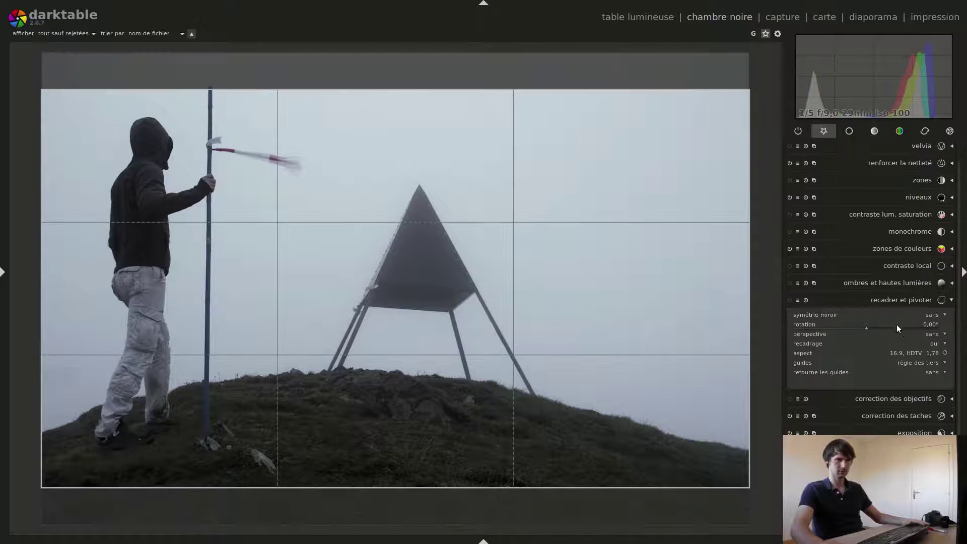
drag(428, 246, 434, 153)
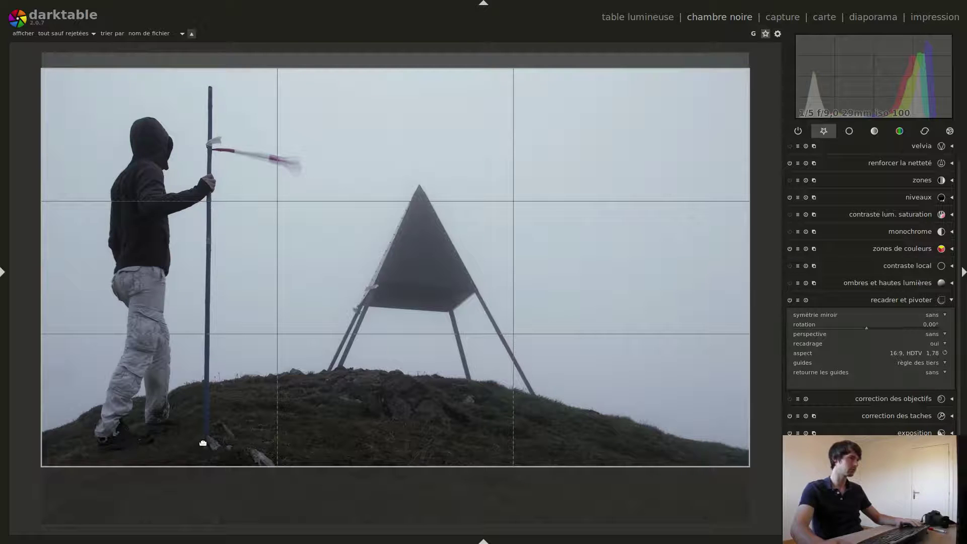
drag(451, 385, 455, 385)
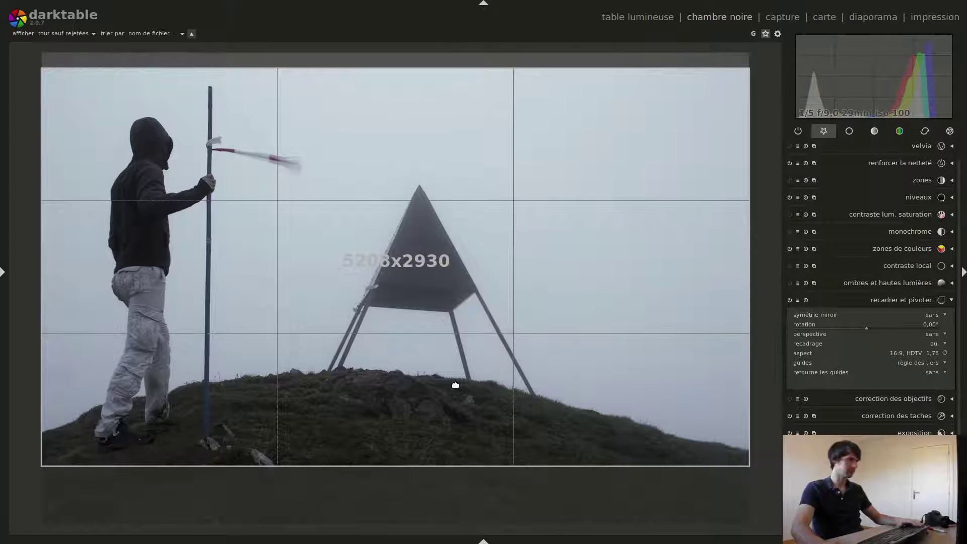
drag(455, 385, 453, 384)
key(Return)
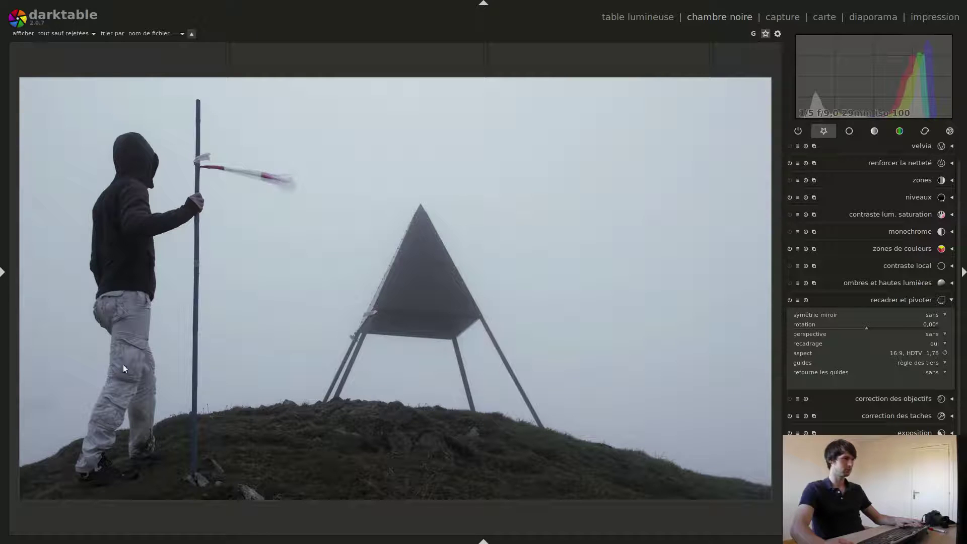
click(919, 301)
Step: Expand the contraste local module and set its fusion to masque dessiné
click(917, 284)
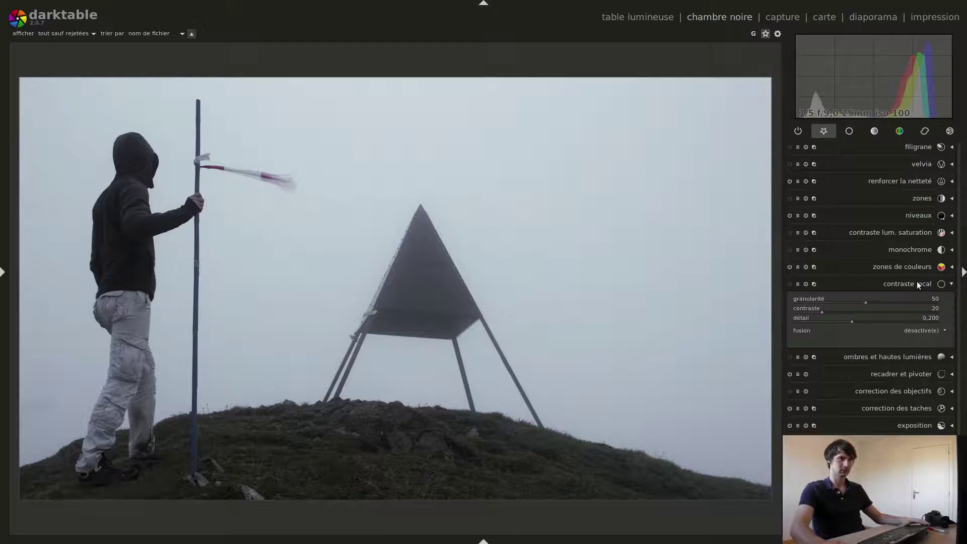
click(927, 332)
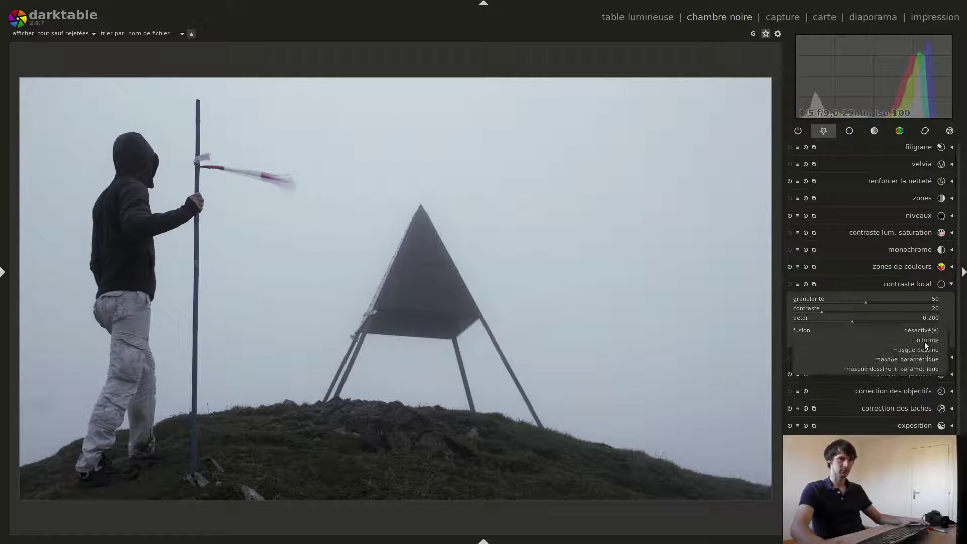
click(925, 343)
click(930, 328)
click(930, 328)
click(933, 316)
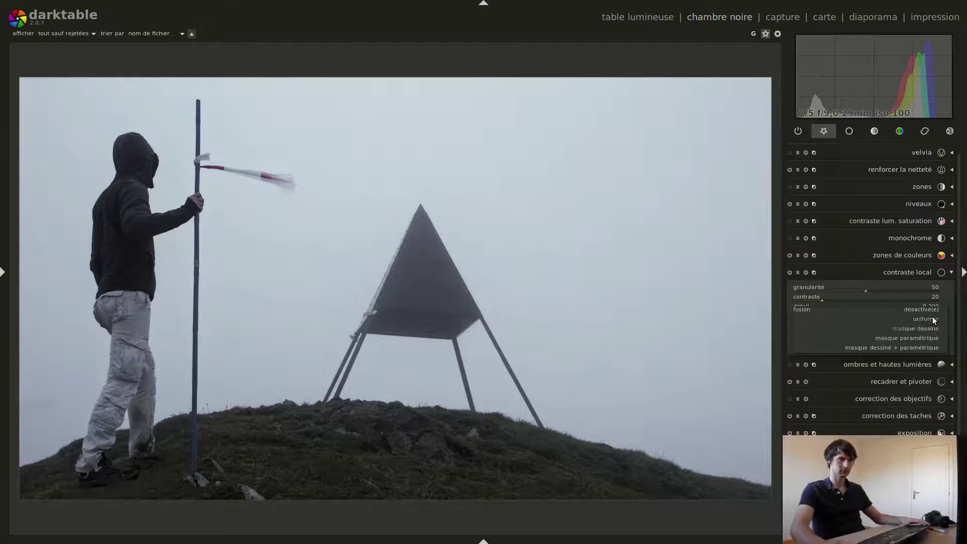
click(927, 337)
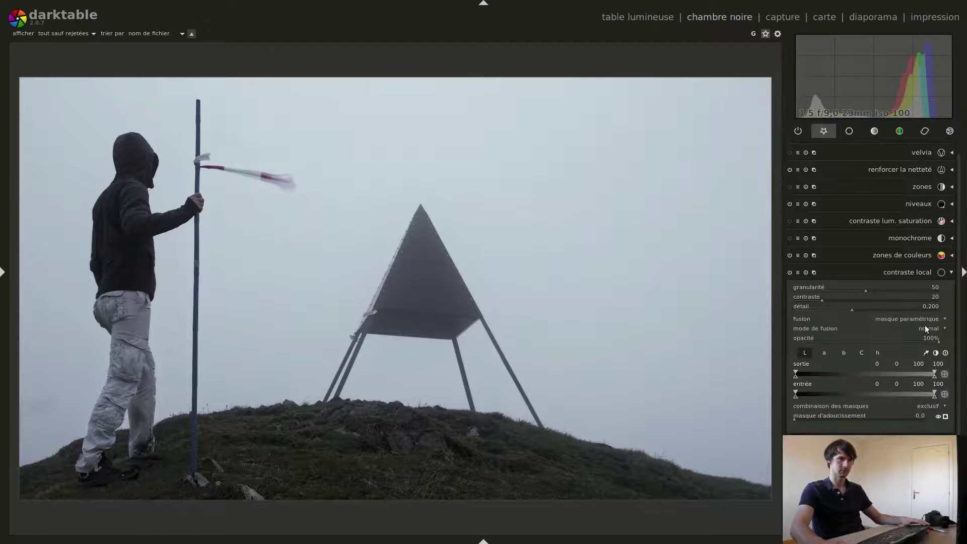
scroll(930, 320, up, 1)
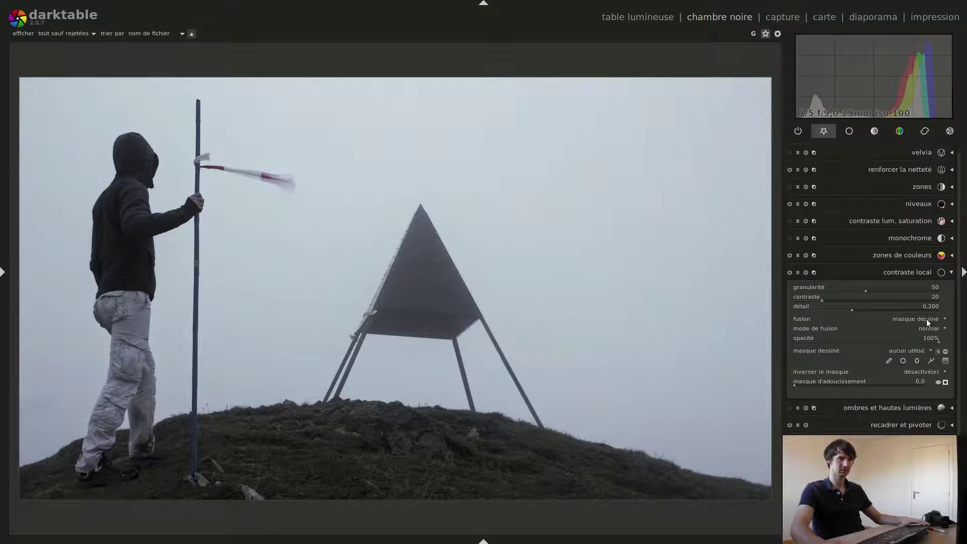
Step: Paint a brush mask over the hooded man's whole body for contraste local and hide the mask outline
click(889, 361)
scroll(136, 337, down, 20)
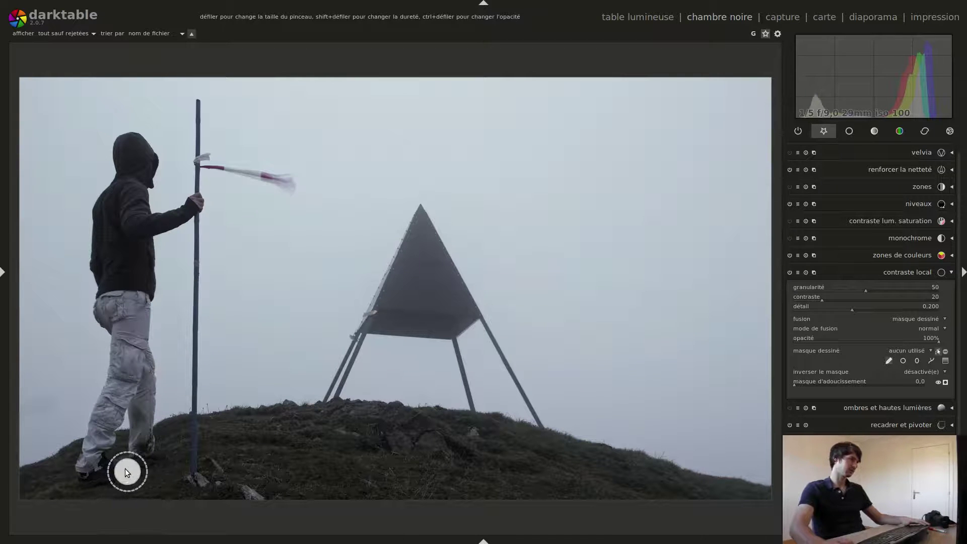
mouse_move(122, 470)
mouse_down()
mouse_move(86, 477)
mouse_move(84, 467)
mouse_move(125, 356)
mouse_move(102, 279)
mouse_move(125, 152)
mouse_move(149, 172)
mouse_move(138, 215)
mouse_move(147, 222)
mouse_move(182, 211)
mouse_move(134, 230)
mouse_move(132, 199)
mouse_move(142, 322)
mouse_up()
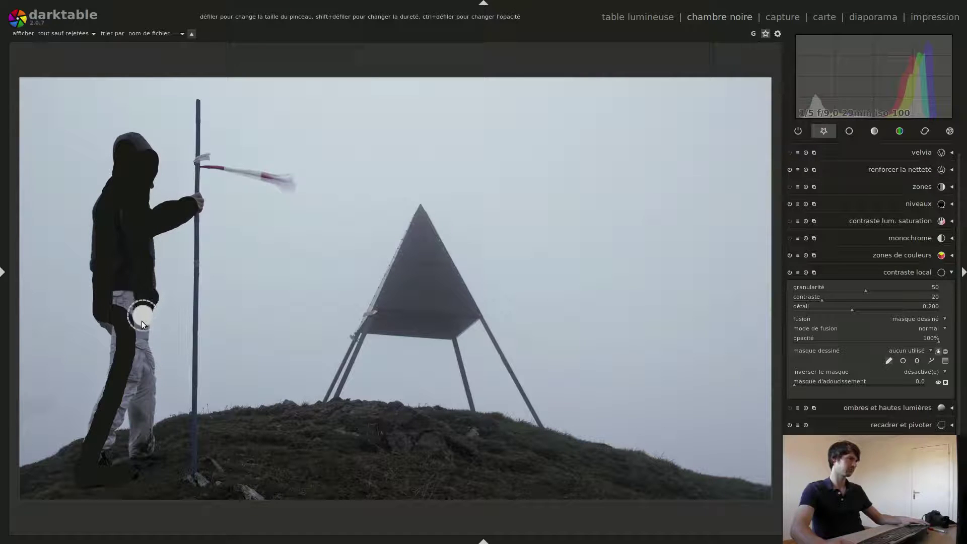
mouse_move(146, 431)
mouse_down()
mouse_move(153, 456)
mouse_move(140, 434)
mouse_move(118, 198)
mouse_move(124, 382)
mouse_move(105, 456)
mouse_up()
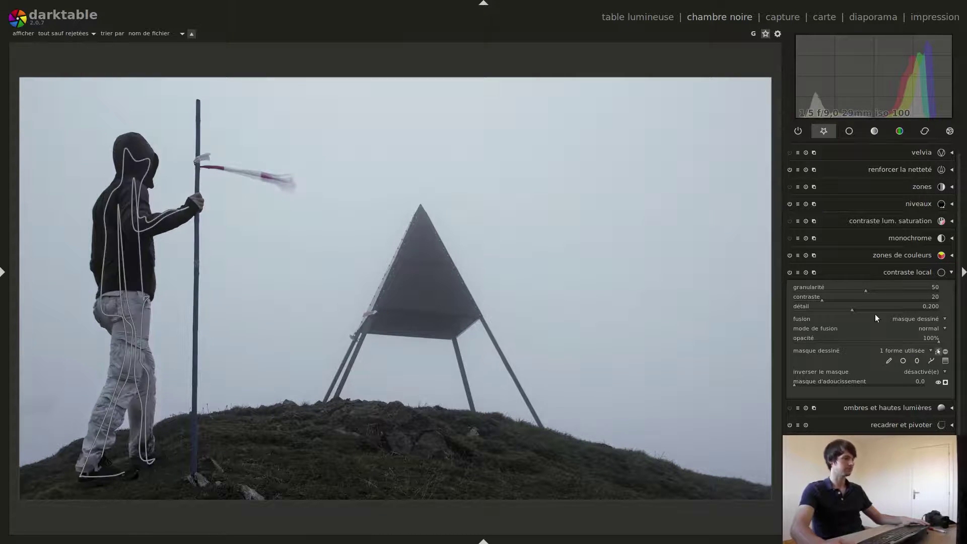
click(938, 351)
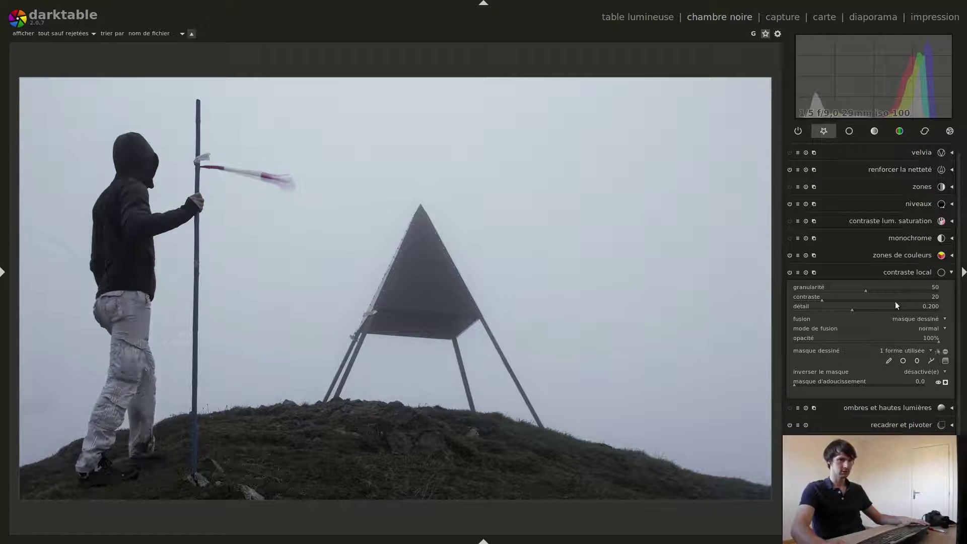
Step: Set contraste local on the masked man to granularité 58, contraste 16 and détail 0,637
scroll(863, 287, up, 4)
click(864, 298)
click(872, 310)
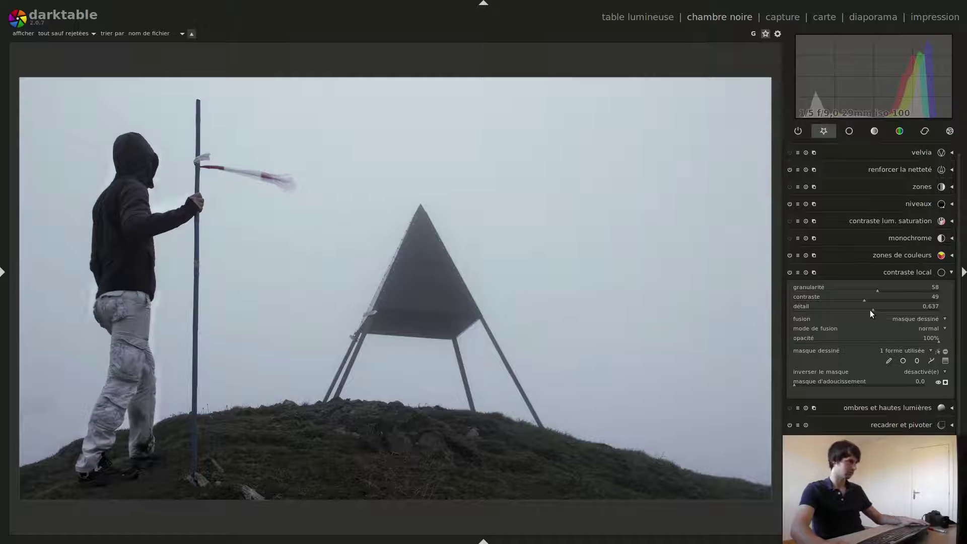
scroll(854, 300, down, 9)
scroll(840, 302, down, 1)
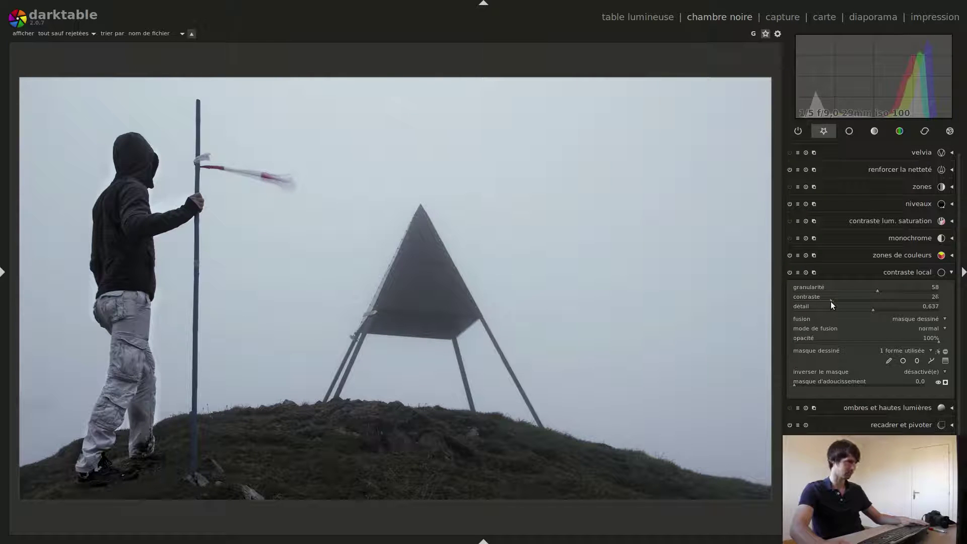
scroll(821, 301, down, 7)
scroll(816, 298, down, 3)
Step: Refine contraste local on the man with détail 0,394 and granularité 60
mouse_move(872, 307)
mouse_down()
mouse_move(848, 308)
mouse_move(860, 310)
mouse_up()
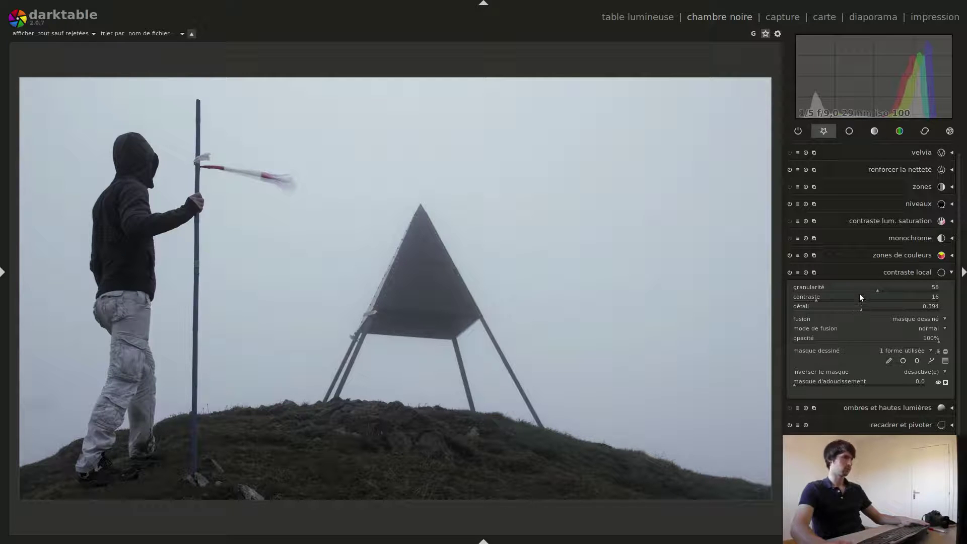
mouse_move(876, 292)
mouse_down()
mouse_move(839, 288)
mouse_move(921, 292)
mouse_up()
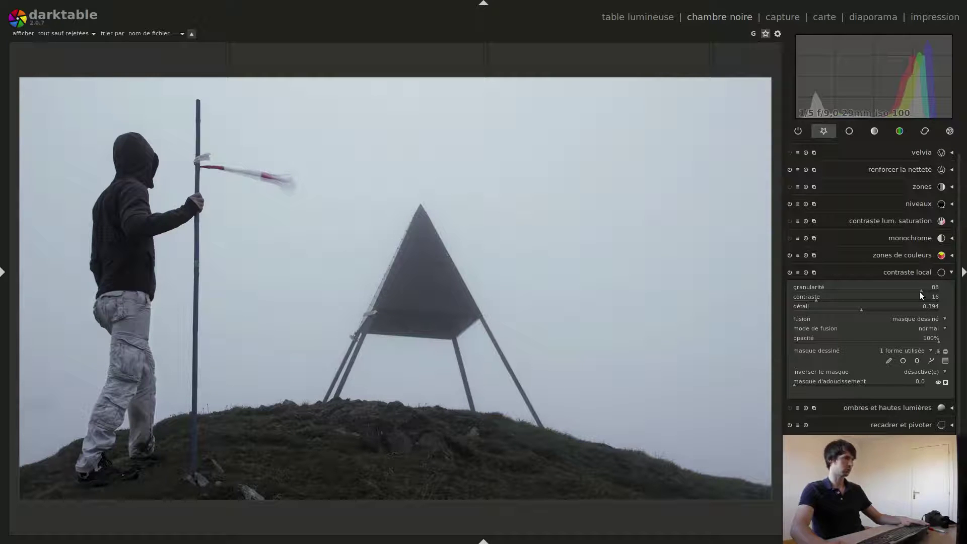
drag(920, 292, 877, 289)
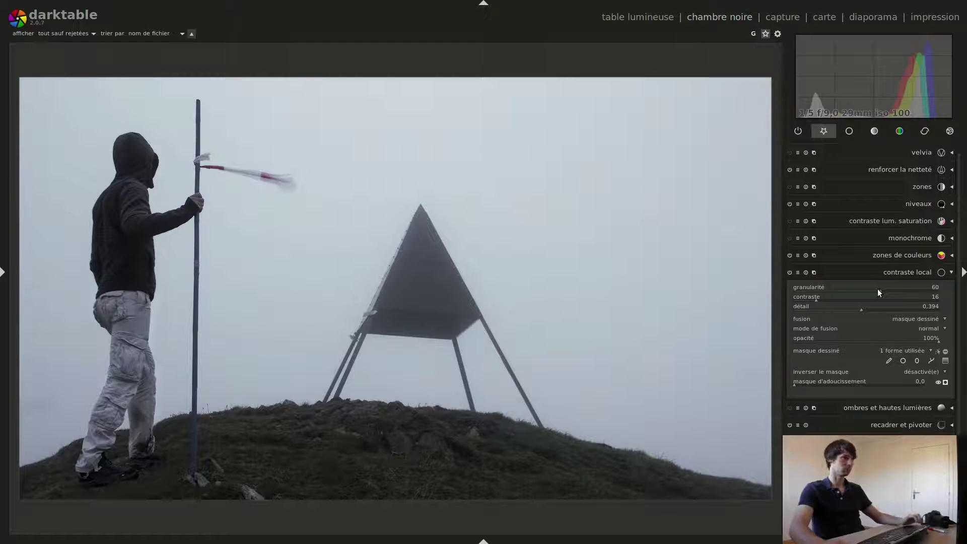
Step: Collapse contraste local and review the developed photo enlarged with the surrounding interface hidden
click(914, 270)
key(Tab)
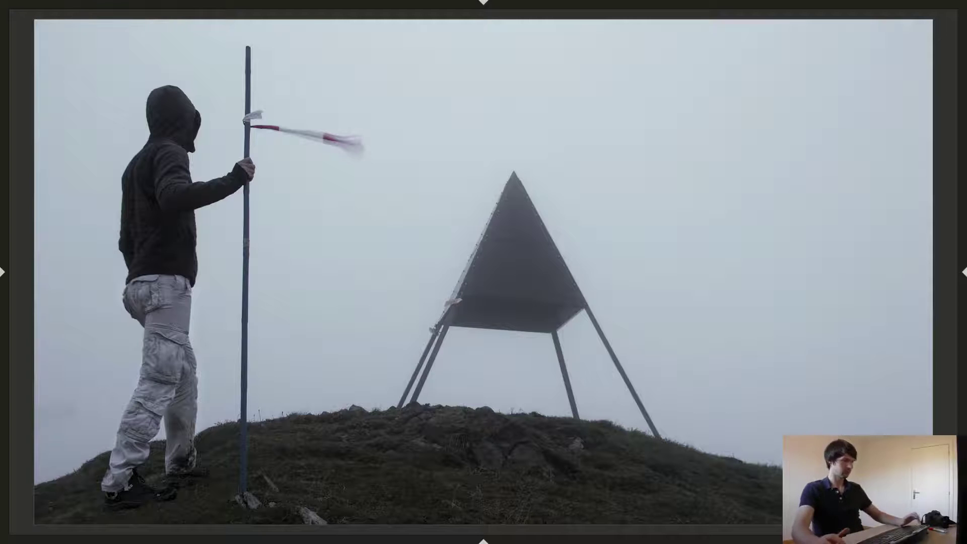
key(Tab)
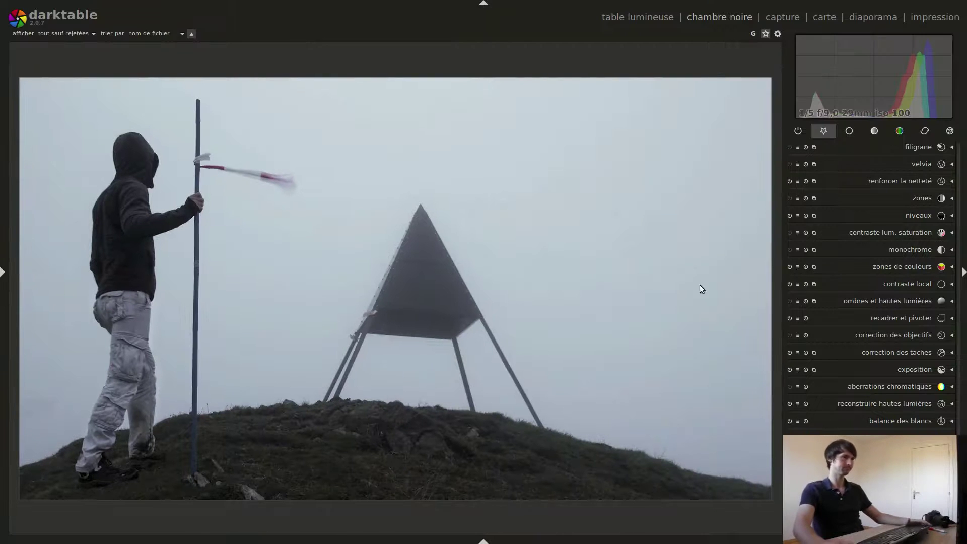
Step: Open the high-contrast foggy fir tree photo IMG_6620.CR2 in the chambre noire and hide the filter and sort bar
key(l)
scroll(661, 402, up, 1)
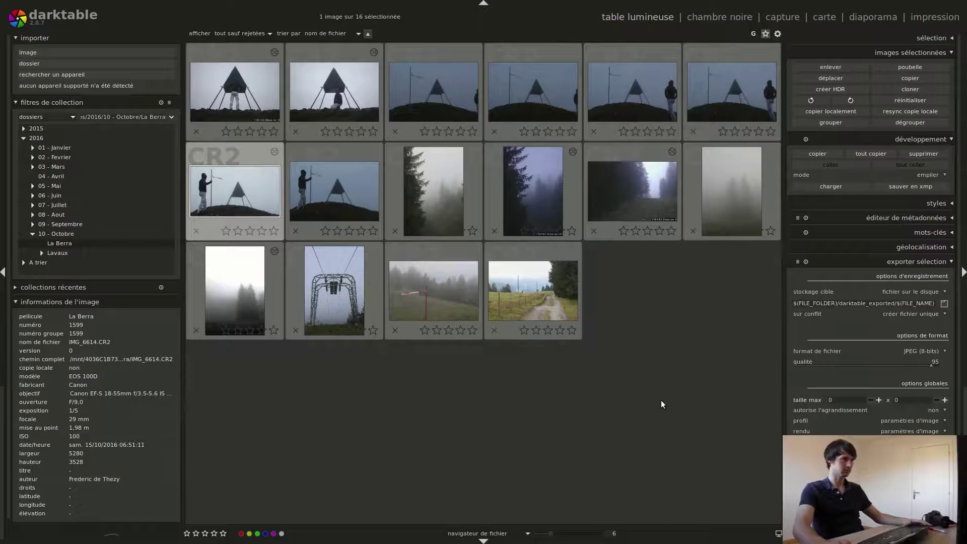
click(251, 299)
double_click(250, 297)
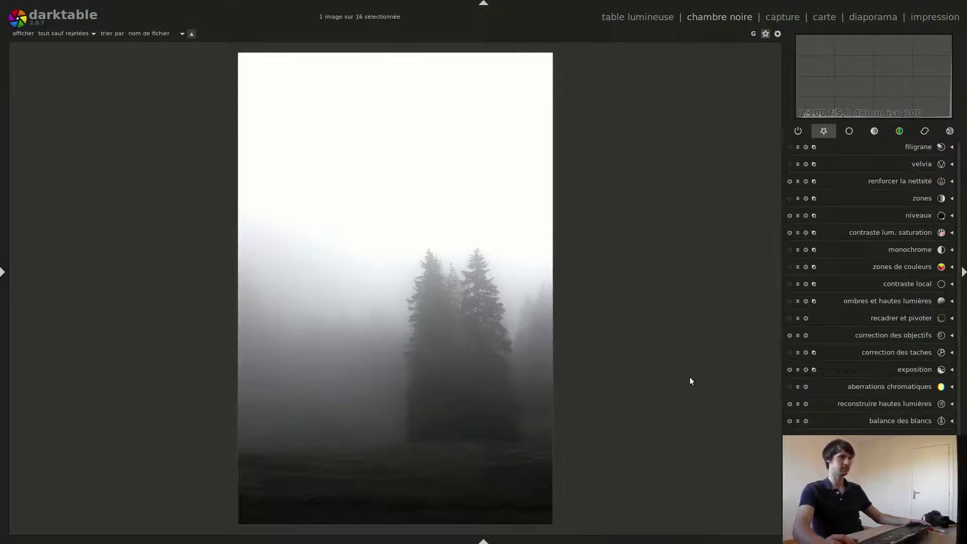
click(484, 3)
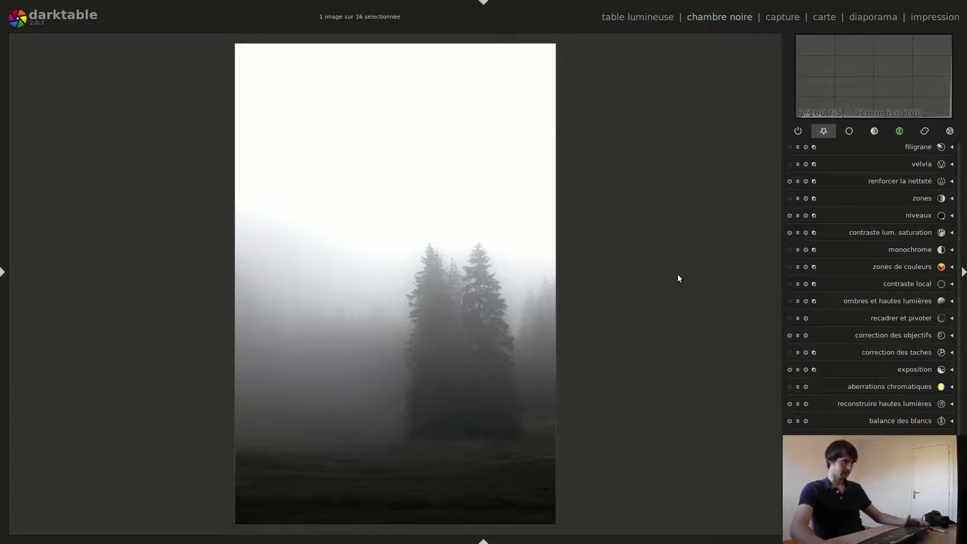
Step: Delete the existing development of the foggy fir tree photo and reopen it in the chambre noire
key(l)
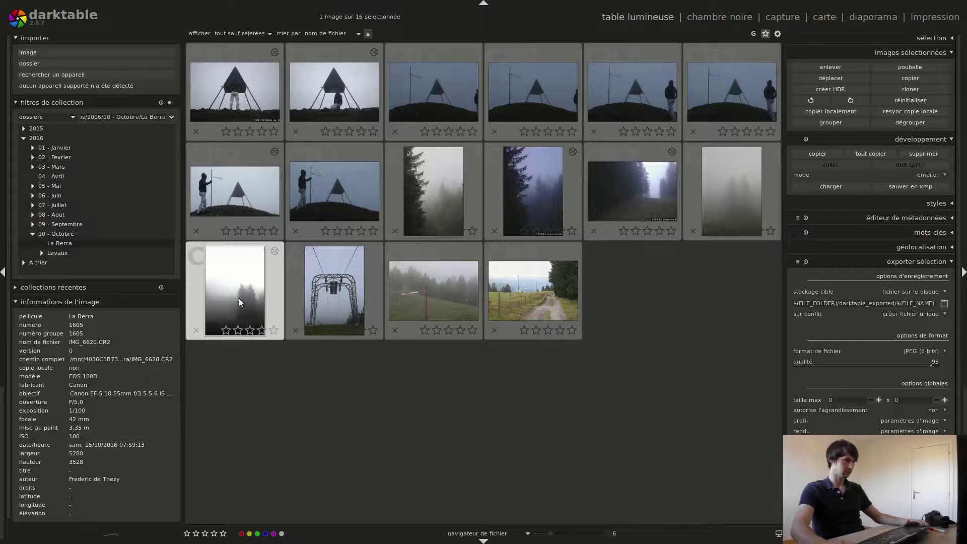
click(929, 153)
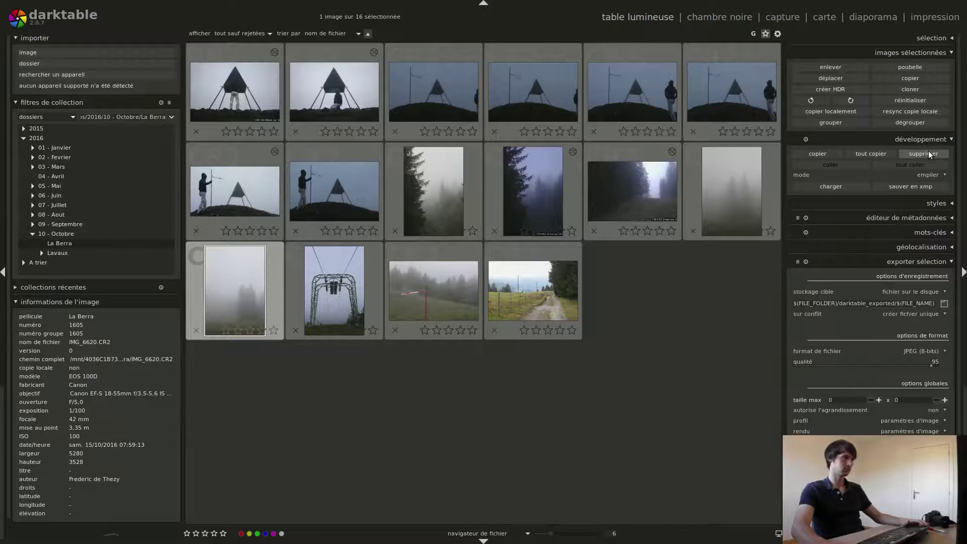
double_click(246, 259)
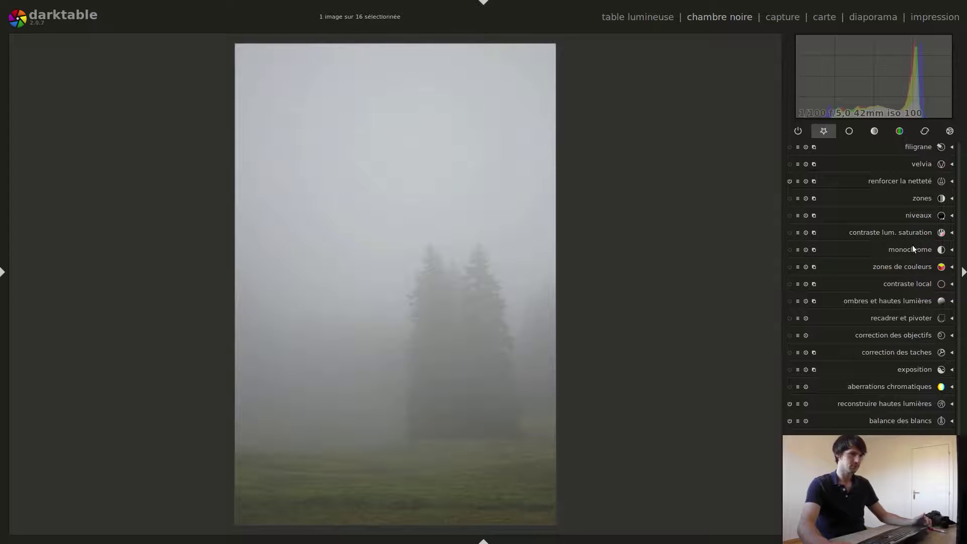
Step: In contraste lum. saturation, set the contraste to 0,18 and the saturation to -0,58
click(893, 232)
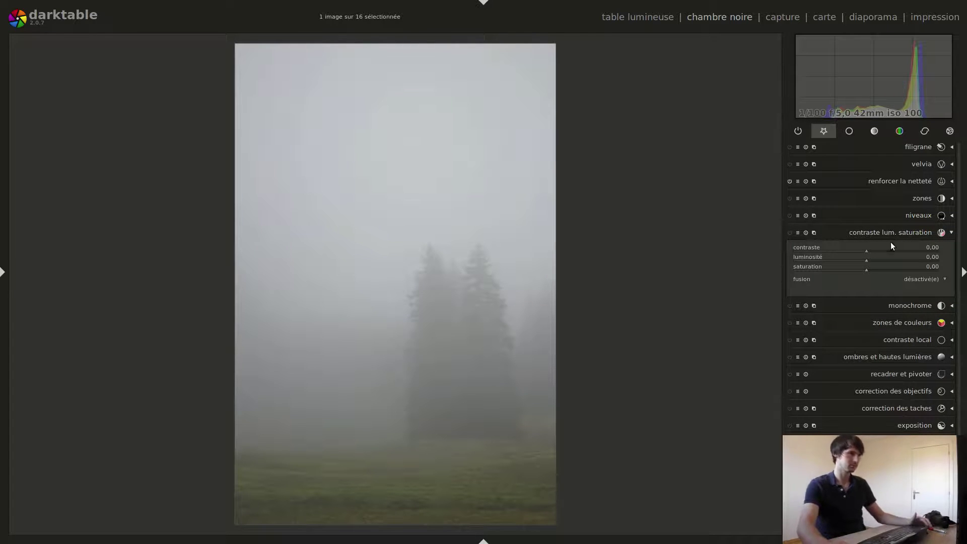
drag(871, 252, 829, 271)
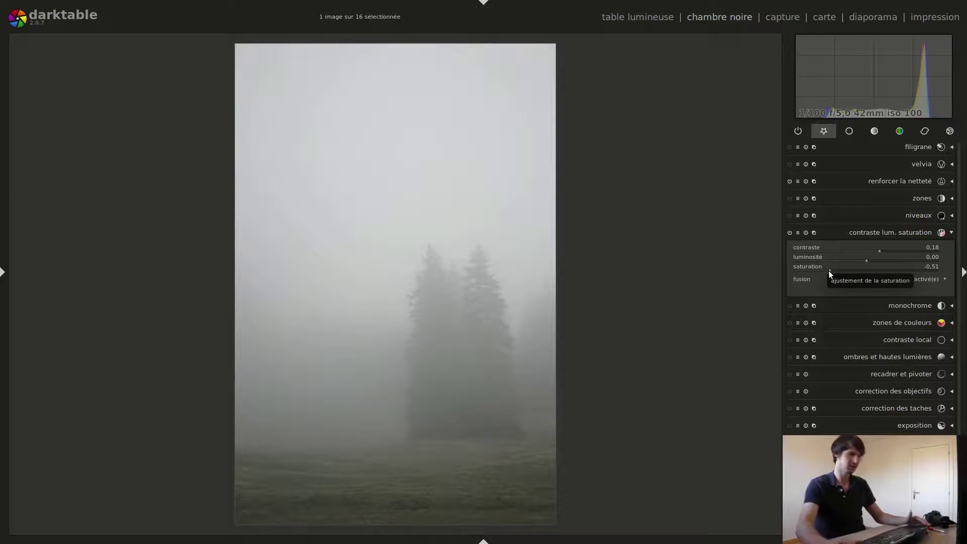
drag(829, 271, 823, 270)
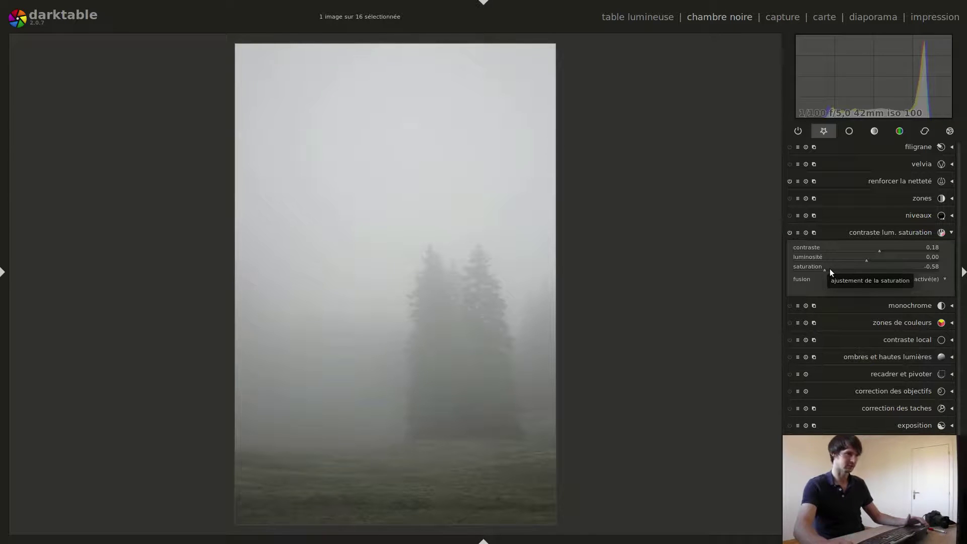
Step: Brighten the fir tree photo by setting the luminosité to 0,07
click(875, 261)
click(871, 260)
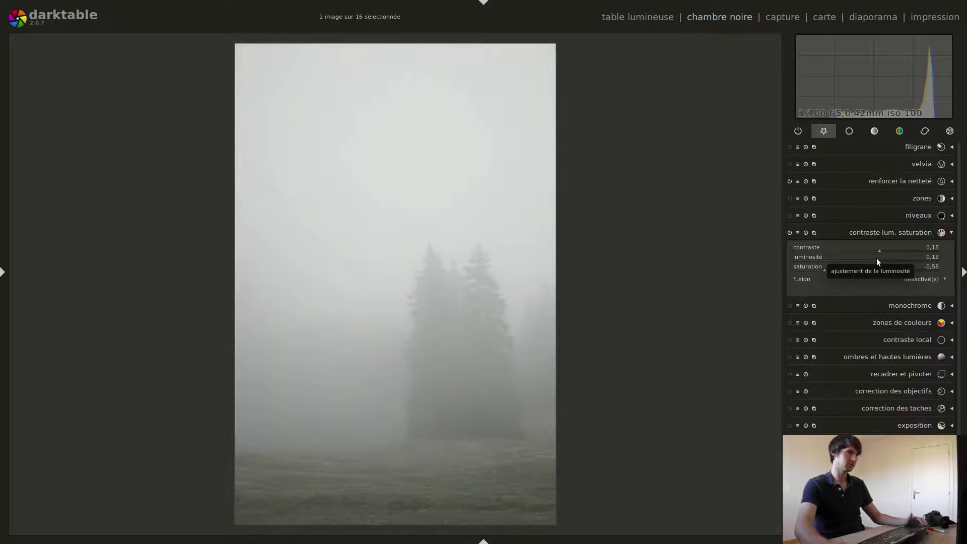
click(870, 259)
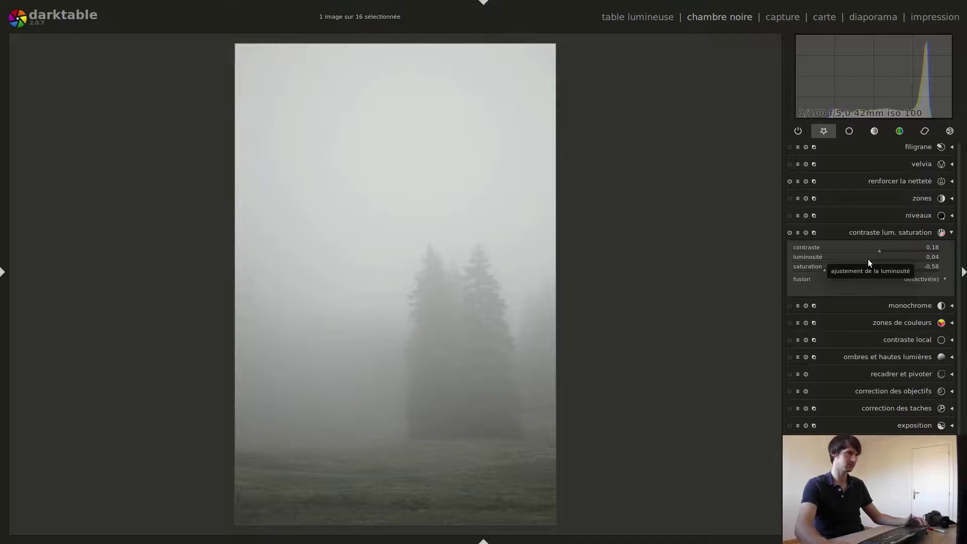
scroll(869, 259, up, 2)
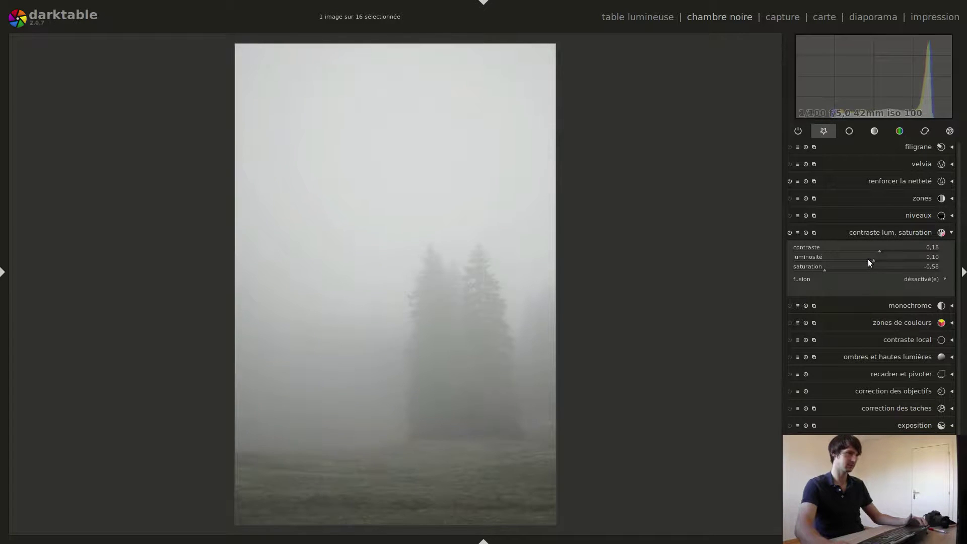
scroll(868, 259, up, 1)
scroll(869, 259, down, 3)
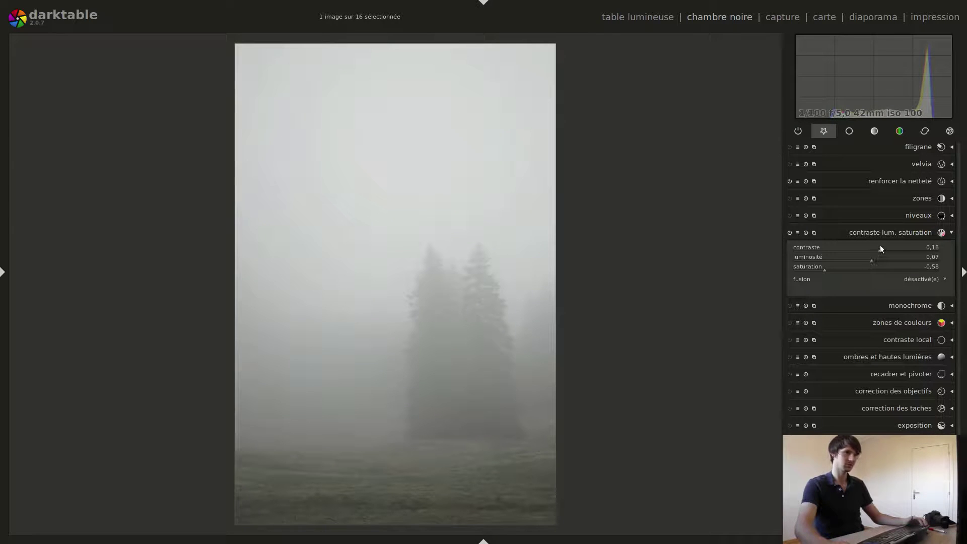
Step: Raise the contraste of the fir tree photo to 0,41
scroll(878, 252, up, 18)
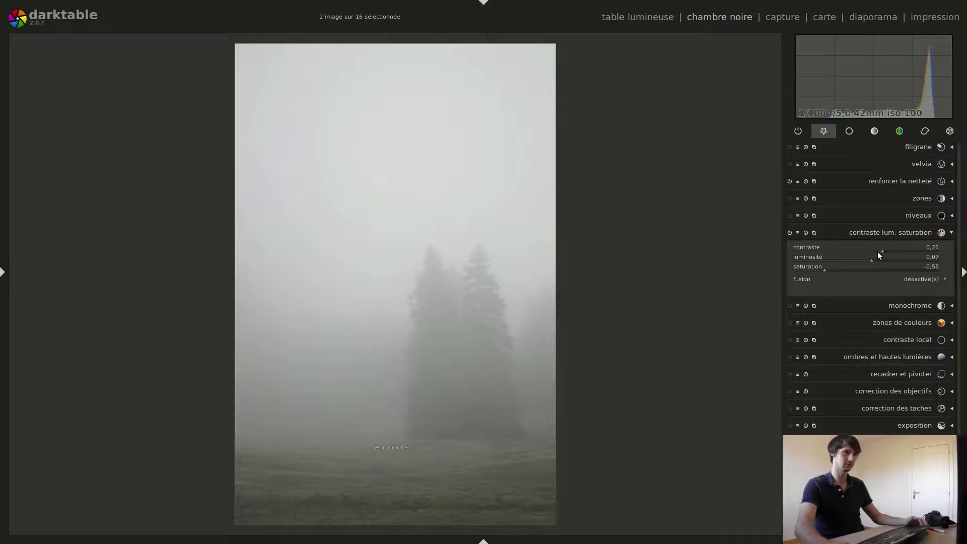
scroll(894, 247, up, 2)
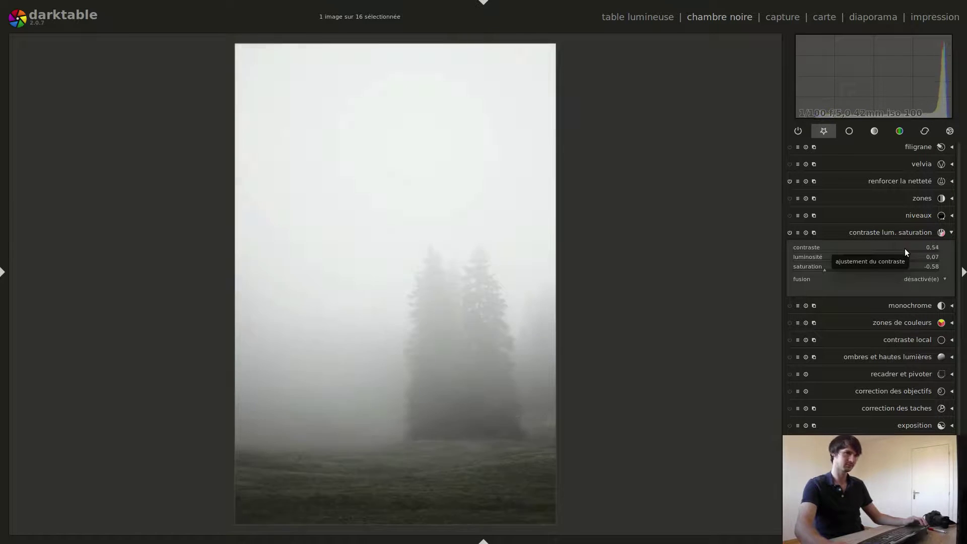
scroll(902, 249, up, 5)
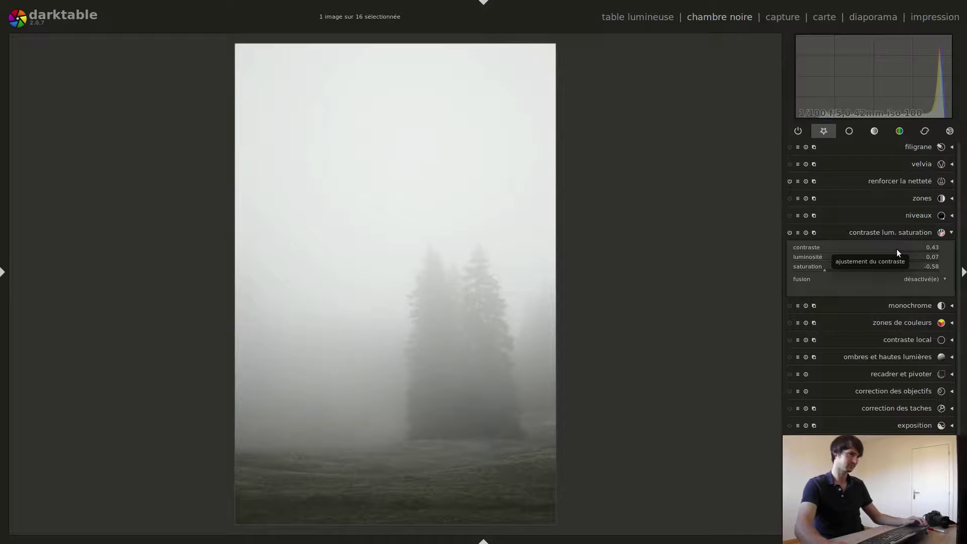
scroll(898, 251, down, 2)
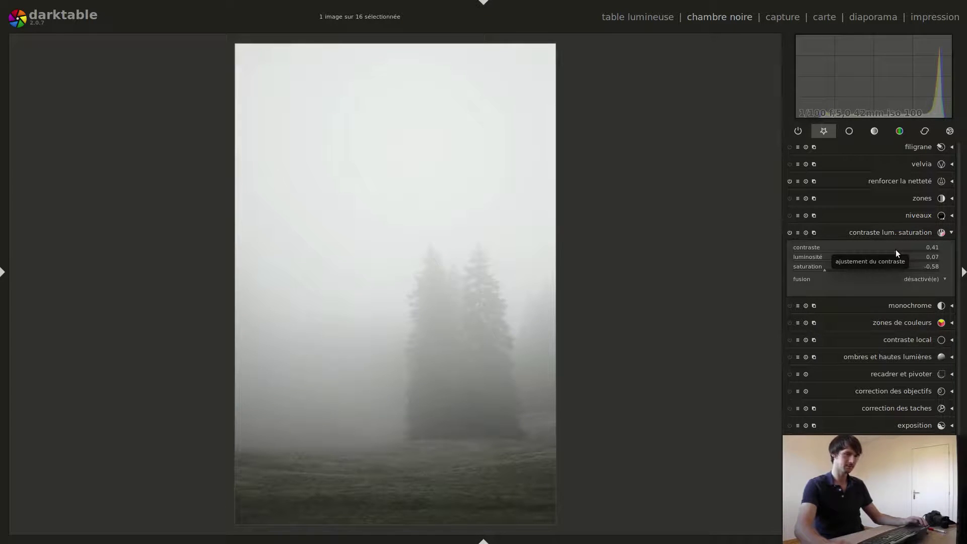
Step: Apply auto levels in the niveaux module and raise the black point slightly to the start of the histogram's tones
click(917, 217)
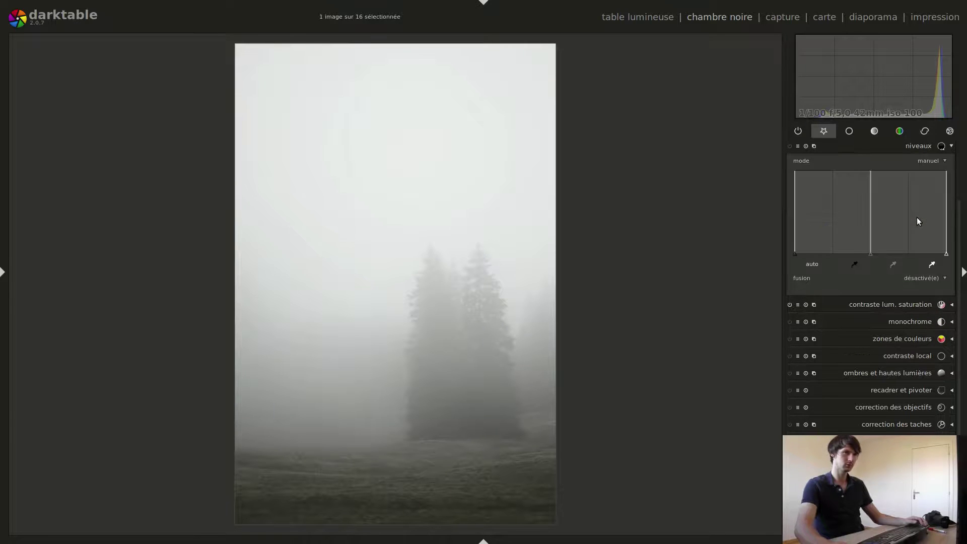
click(811, 266)
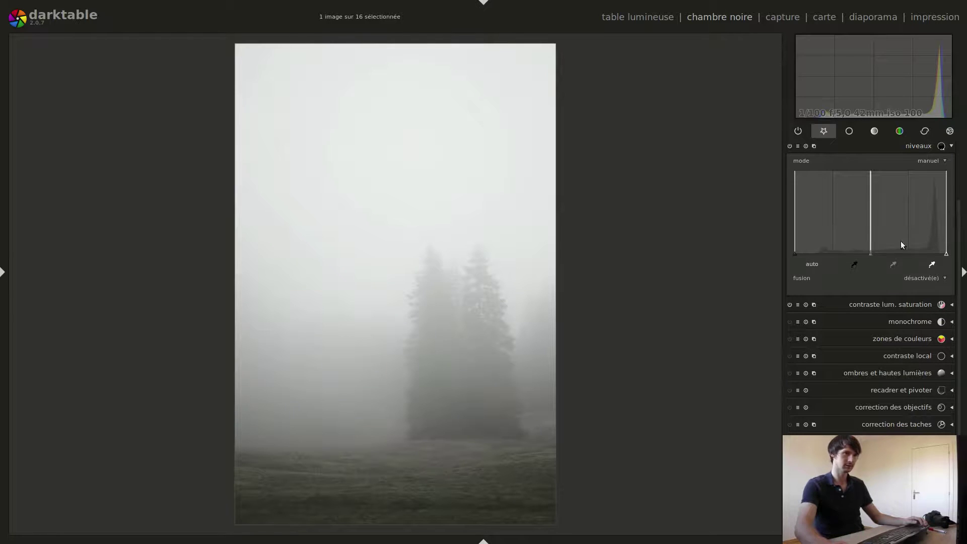
mouse_move(946, 251)
mouse_down()
mouse_move(912, 249)
mouse_move(958, 252)
mouse_up()
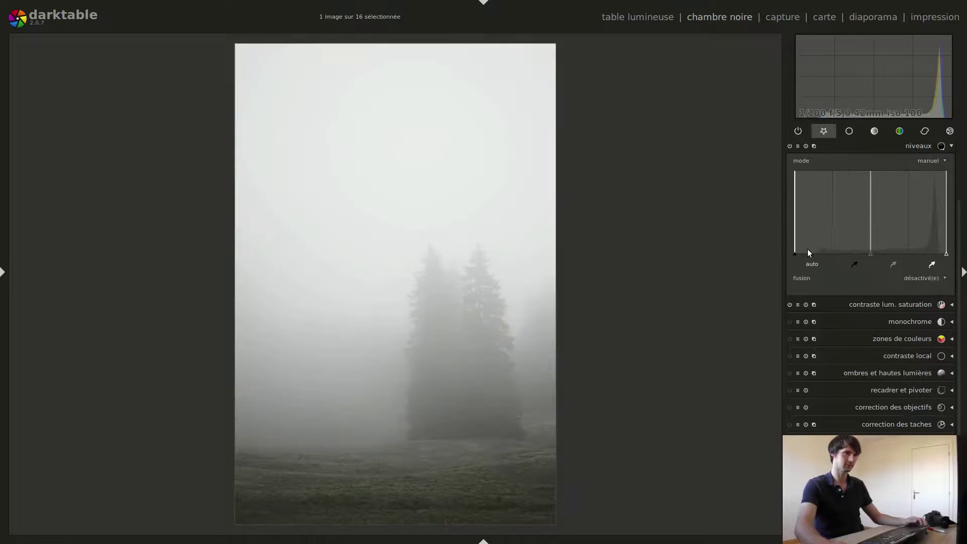
mouse_move(799, 250)
mouse_down()
mouse_move(844, 249)
mouse_move(805, 250)
mouse_up()
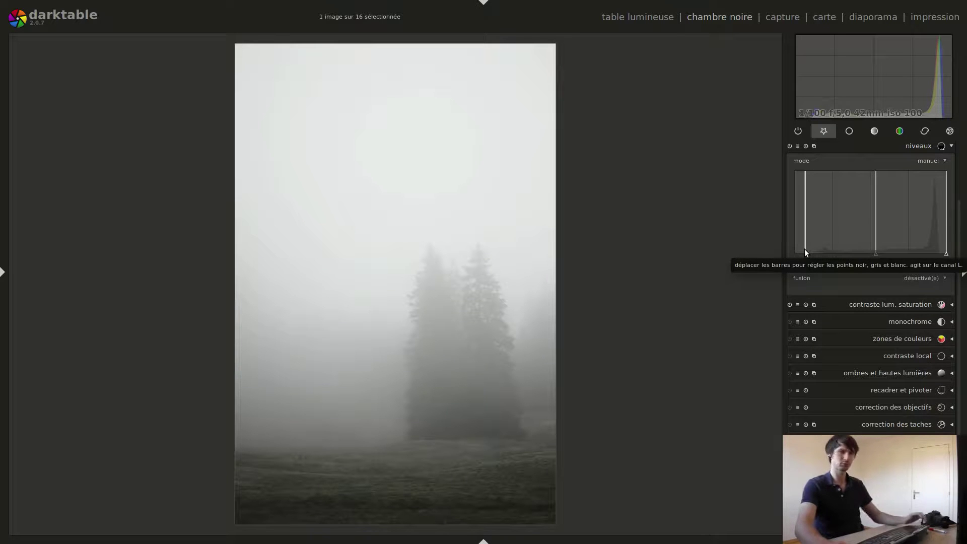
drag(805, 248, 803, 250)
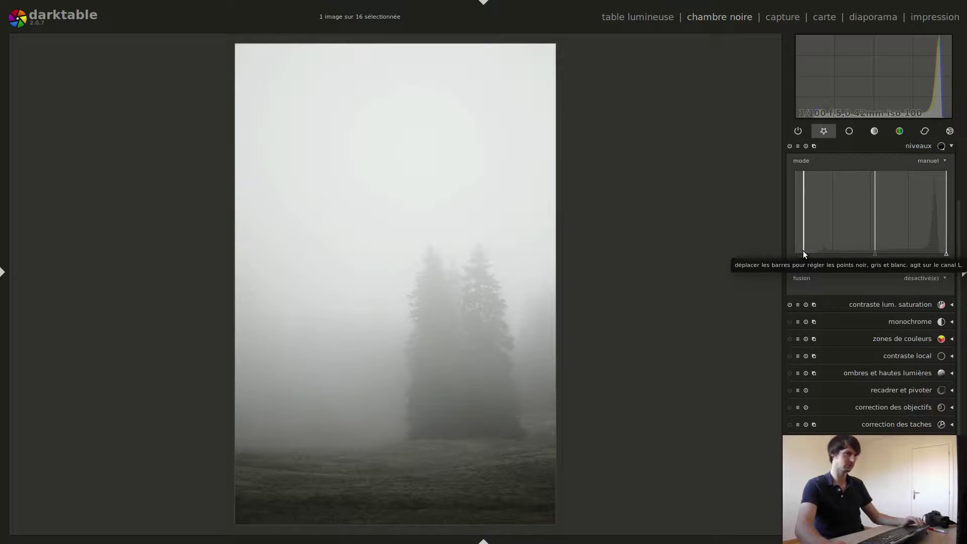
drag(803, 251, 802, 251)
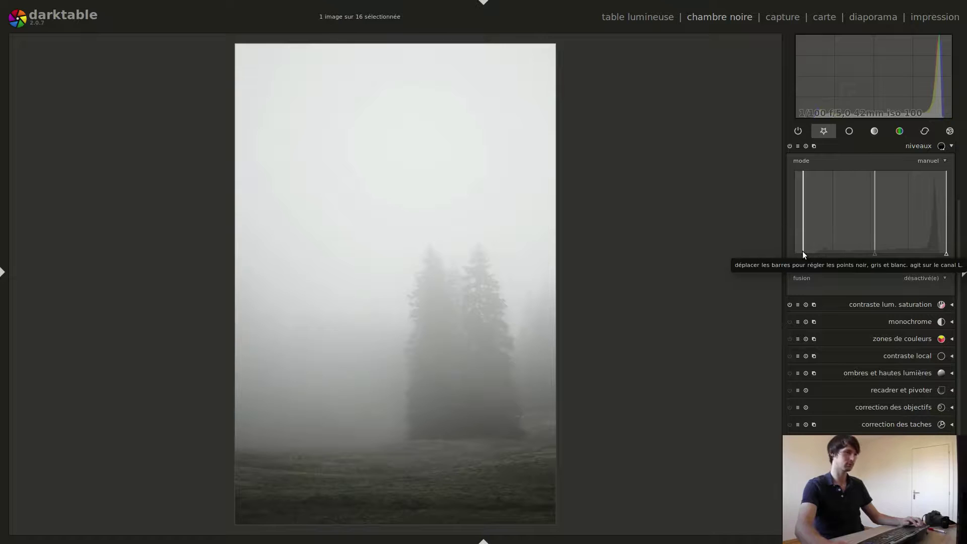
Step: Darken the fir tree photo by shifting the niveaux grey point to about three quarters of the range, towards the highlights
mouse_move(875, 241)
mouse_down()
mouse_move(863, 256)
mouse_move(890, 249)
mouse_up()
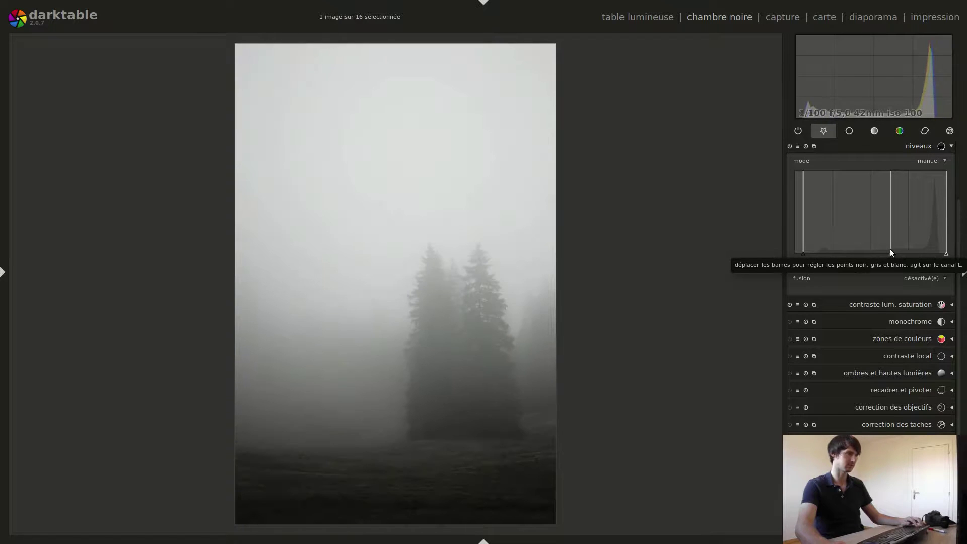
drag(891, 249, 890, 249)
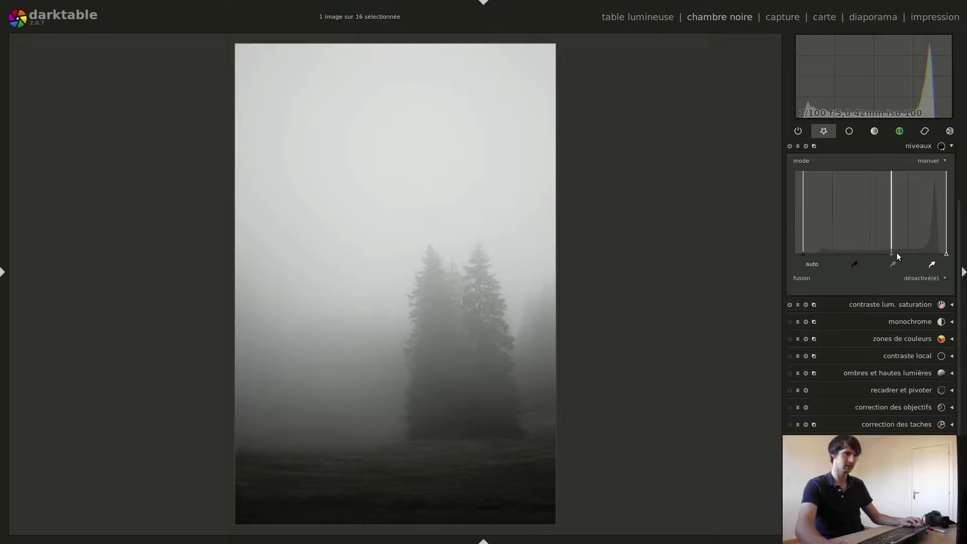
mouse_move(894, 253)
mouse_down()
mouse_move(909, 242)
mouse_move(899, 258)
mouse_move(905, 252)
mouse_up()
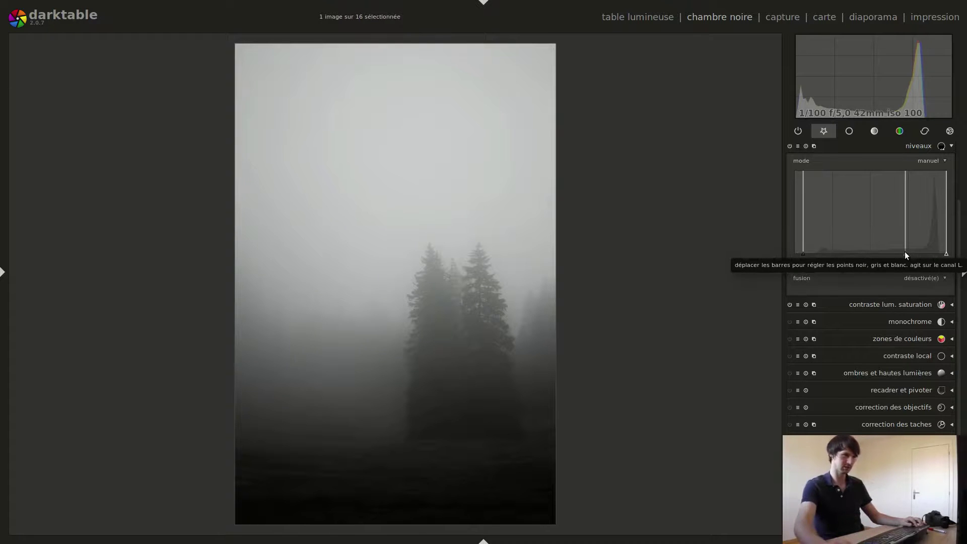
drag(905, 252, 909, 250)
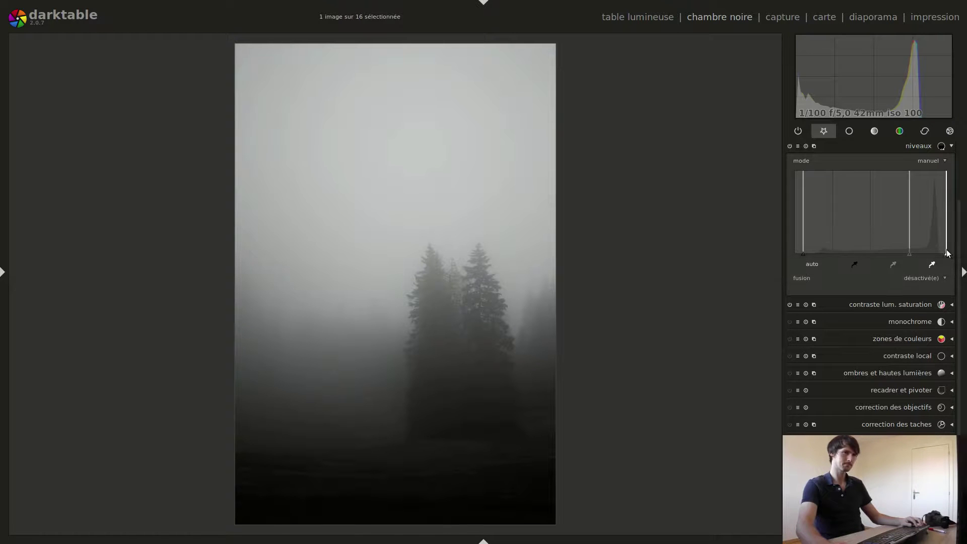
drag(947, 254, 945, 257)
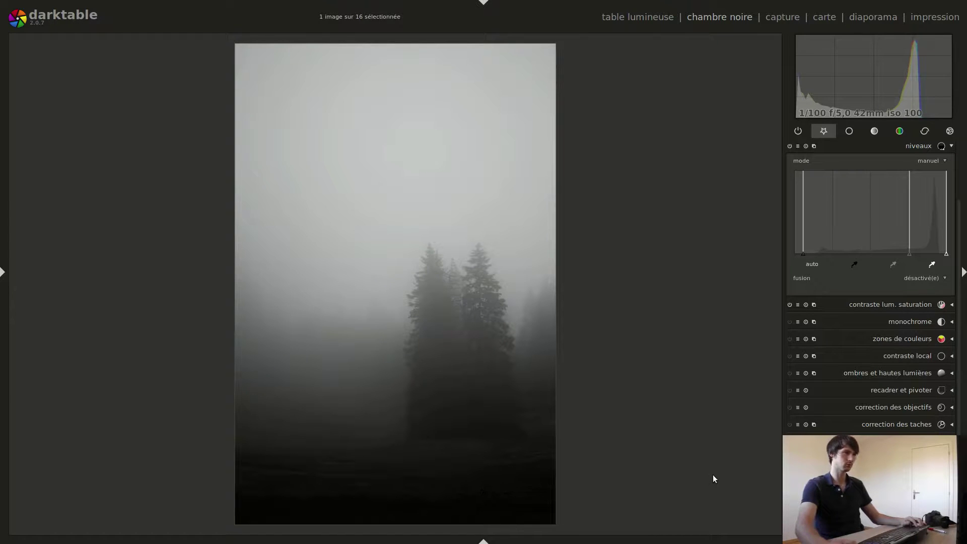
Step: Collapse the niveaux module and add a new instance of it
click(810, 146)
click(814, 147)
click(850, 149)
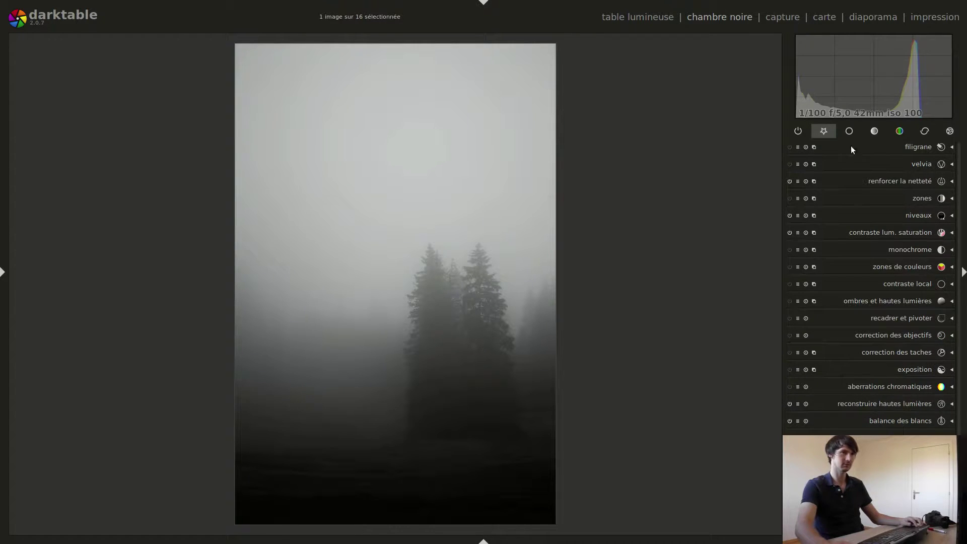
click(814, 216)
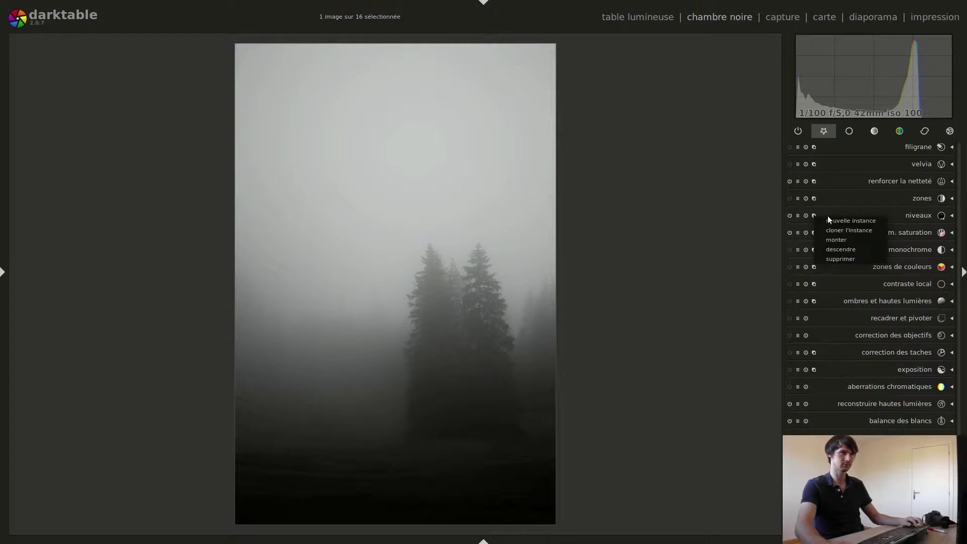
click(860, 222)
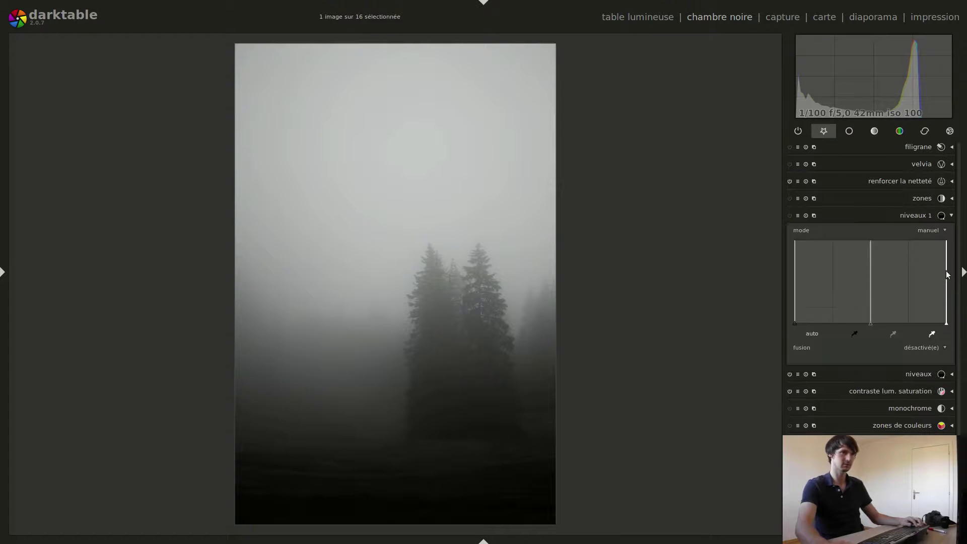
Step: In niveaux 1, lower the white point to the start of the histogram peak and shift the grey point towards the shadows
drag(939, 313, 904, 312)
drag(824, 311, 781, 319)
mouse_move(848, 316)
mouse_down()
mouse_move(857, 312)
mouse_move(826, 317)
mouse_move(839, 319)
mouse_up()
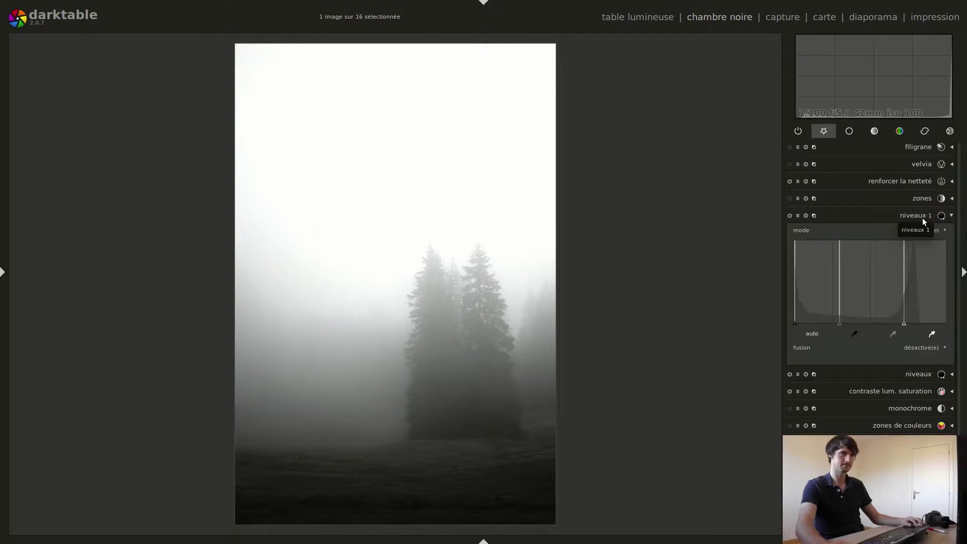
Step: Limit niveaux 1 with a masque dessiné: a near-horizontal dégradé at the base of the fir trees, brightening the ground below with a wide transition
click(927, 347)
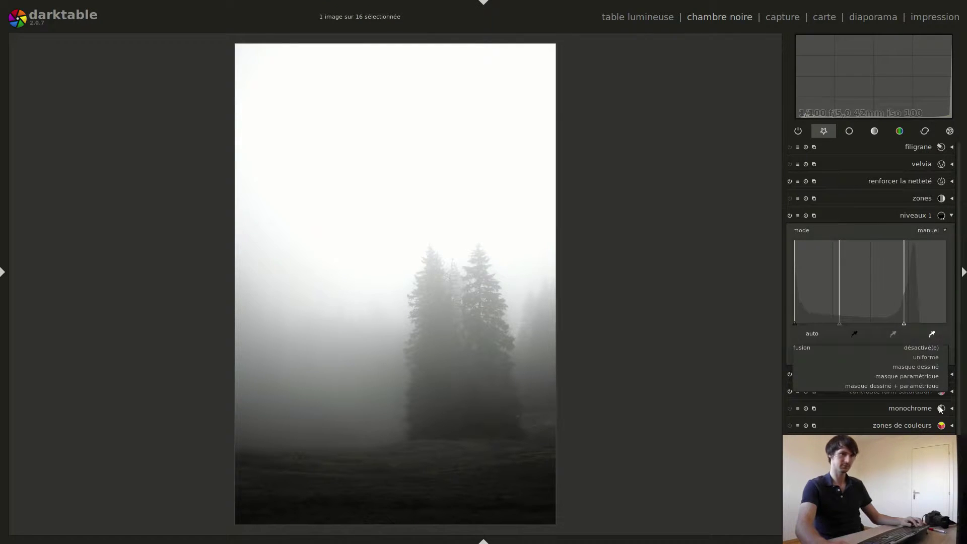
click(928, 368)
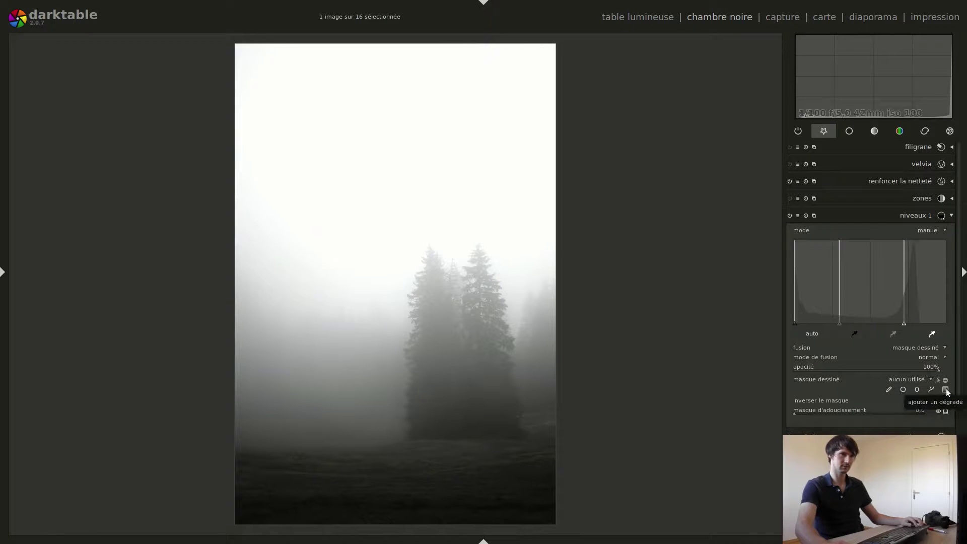
click(946, 390)
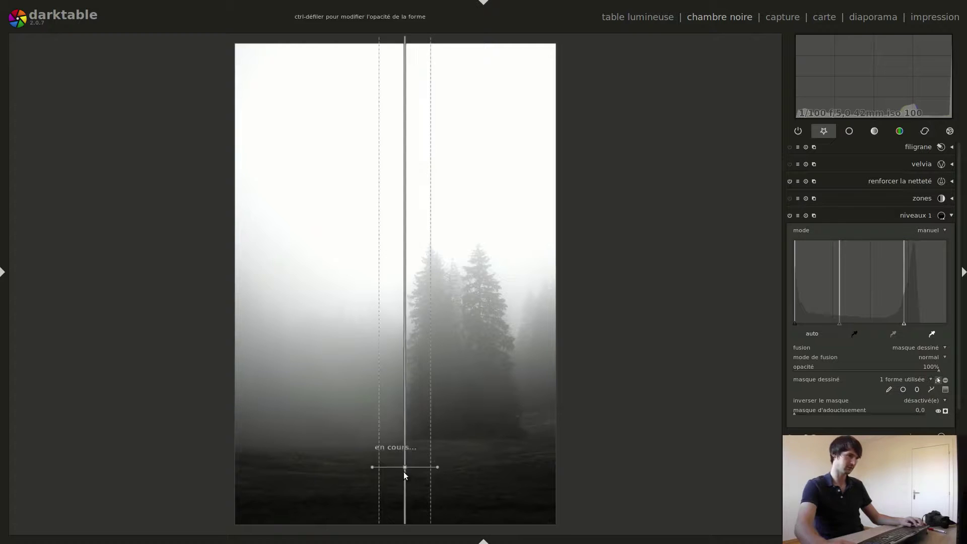
click(404, 469)
drag(437, 467, 406, 484)
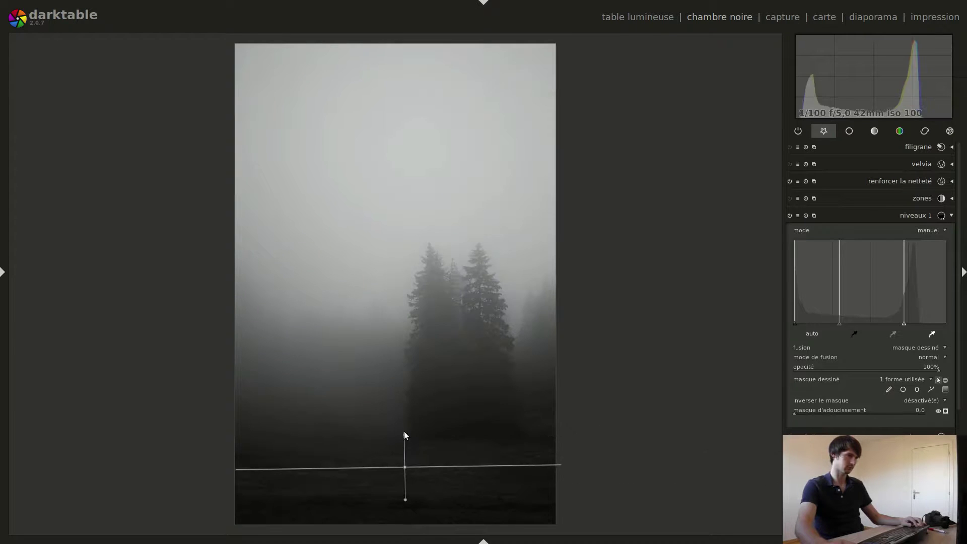
drag(405, 434, 408, 372)
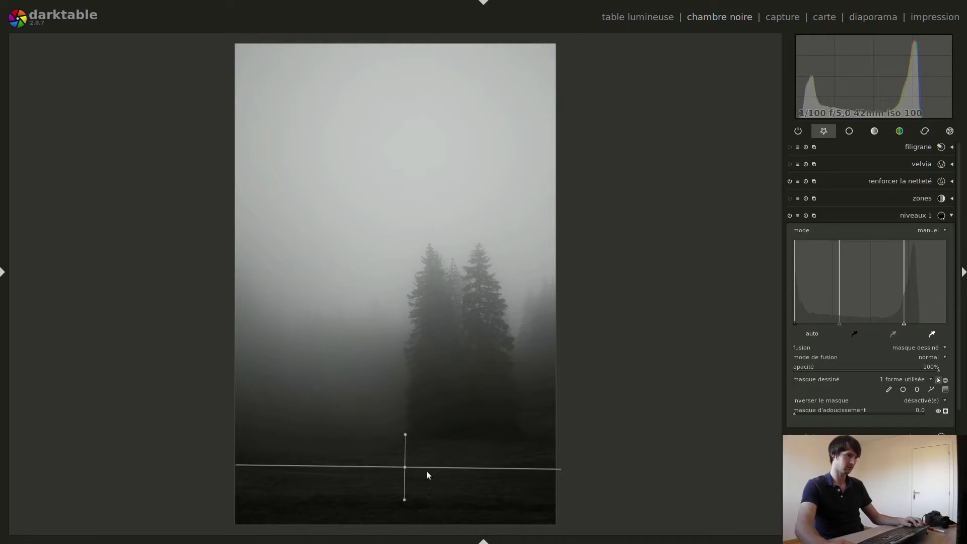
drag(430, 468, 421, 449)
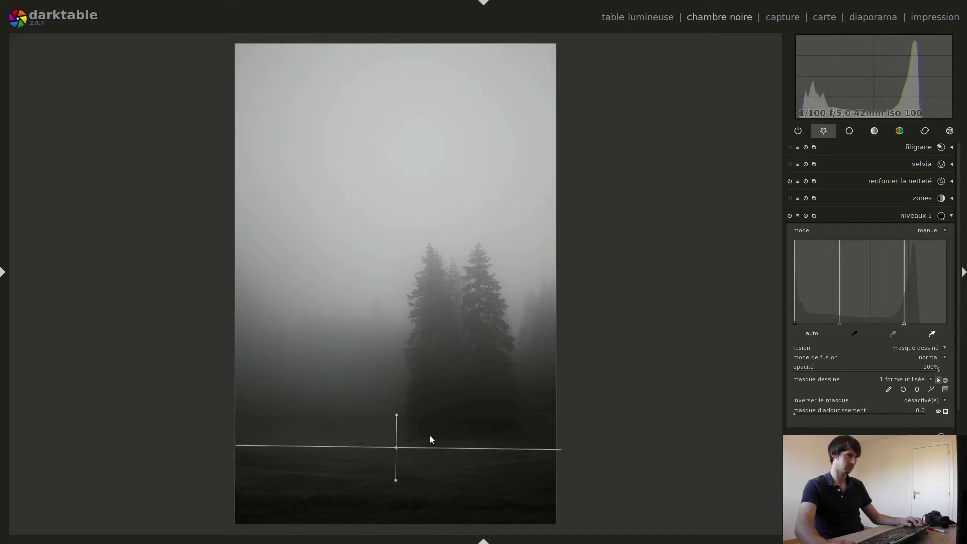
scroll(453, 448, up, 4)
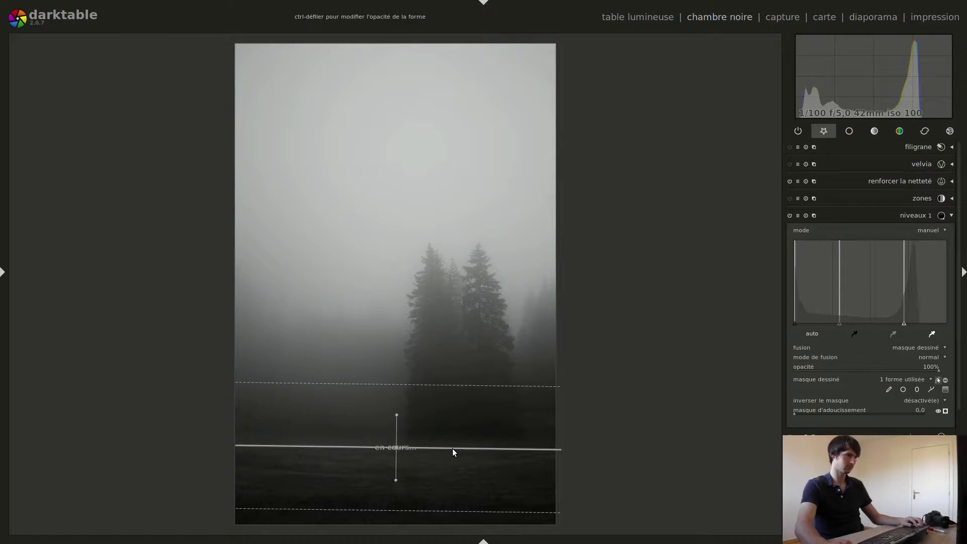
scroll(453, 450, up, 2)
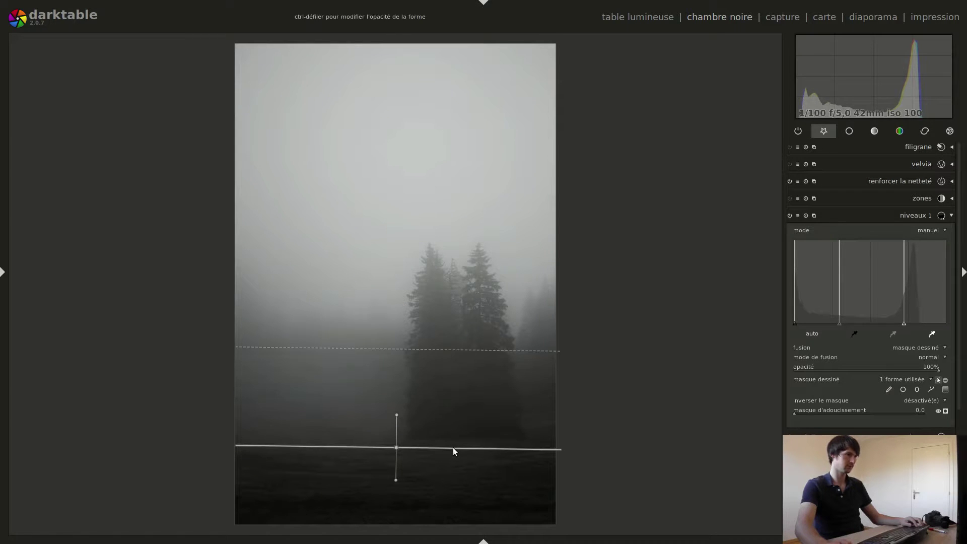
Step: Hide the mask outline and compare the photo with niveaux 1 switched off and on
click(790, 216)
click(790, 216)
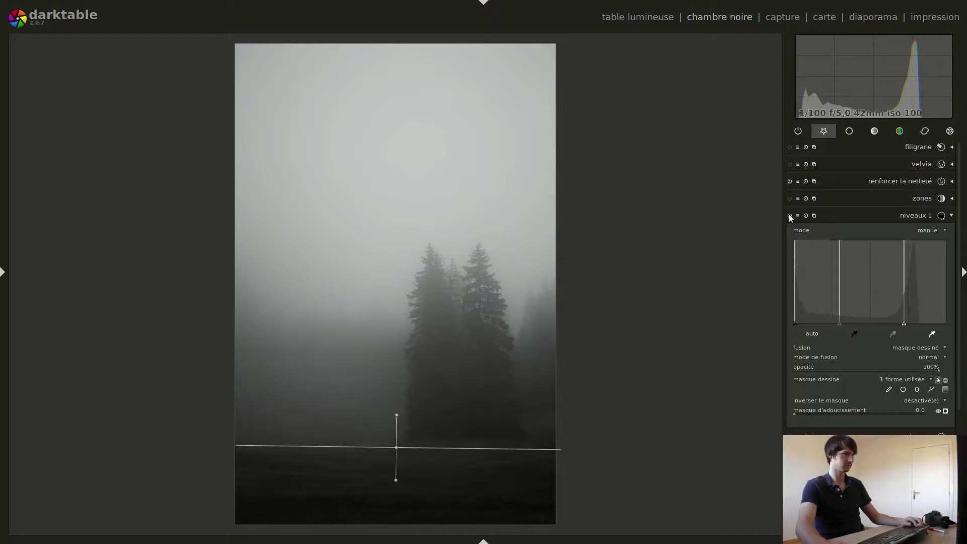
click(937, 380)
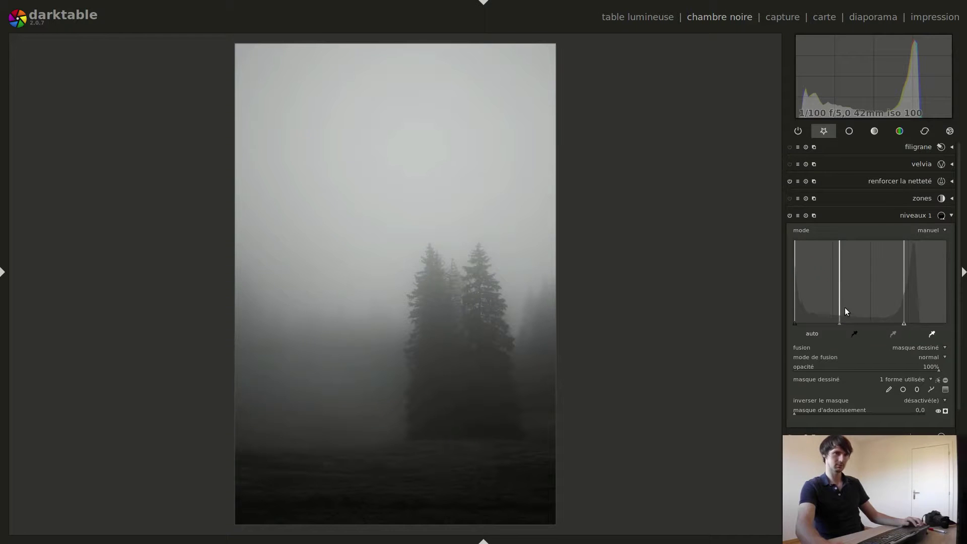
click(791, 216)
click(791, 216)
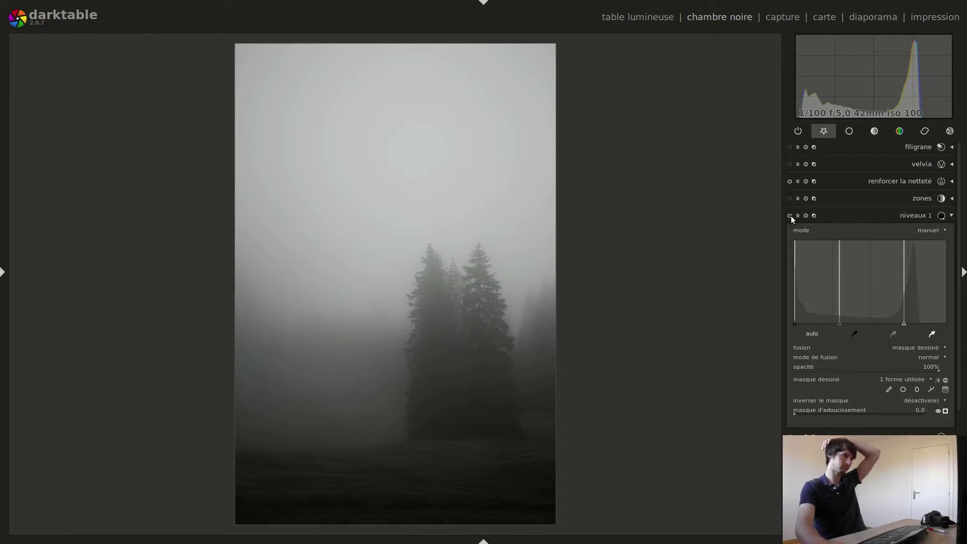
click(790, 216)
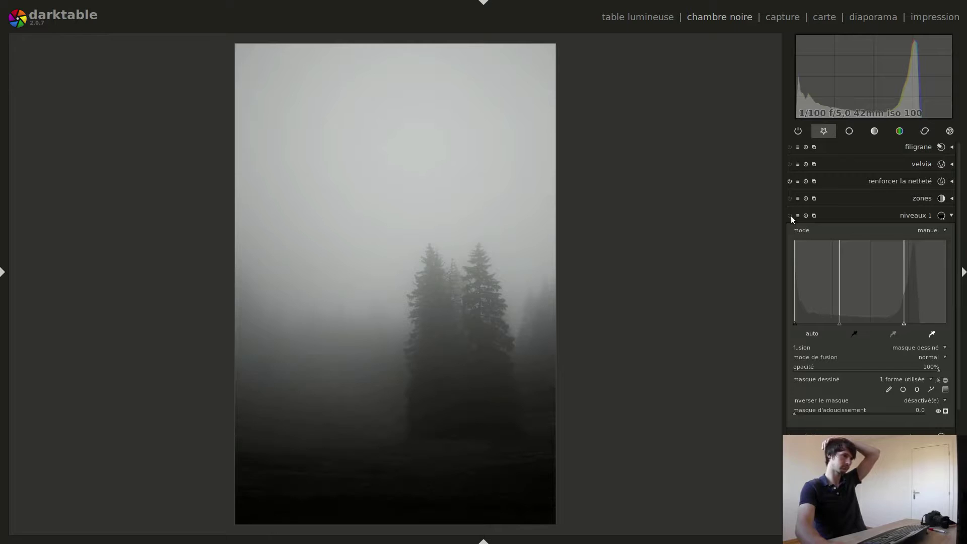
click(790, 216)
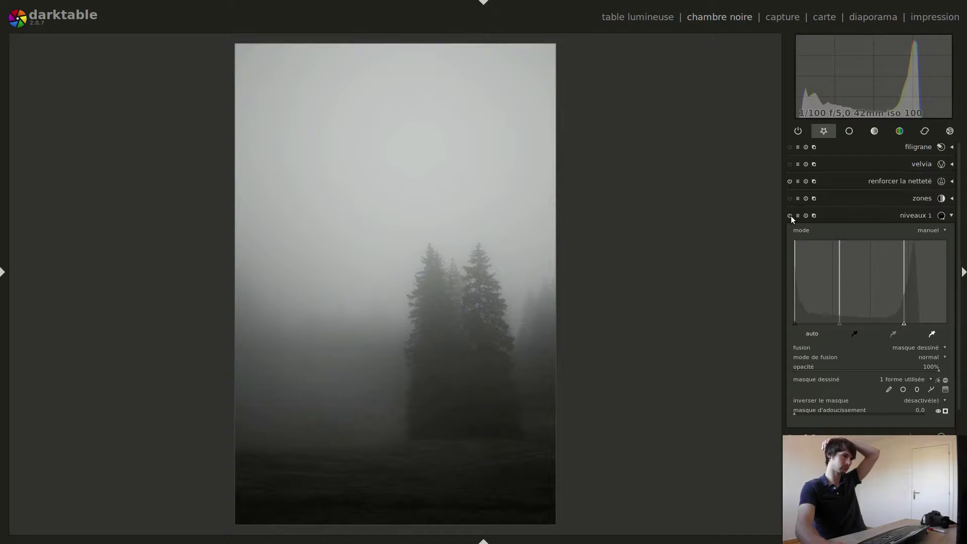
Step: Move the niveaux 1 gradient mask down into the grassy foreground, narrow its transition and hide the mask outline
click(938, 380)
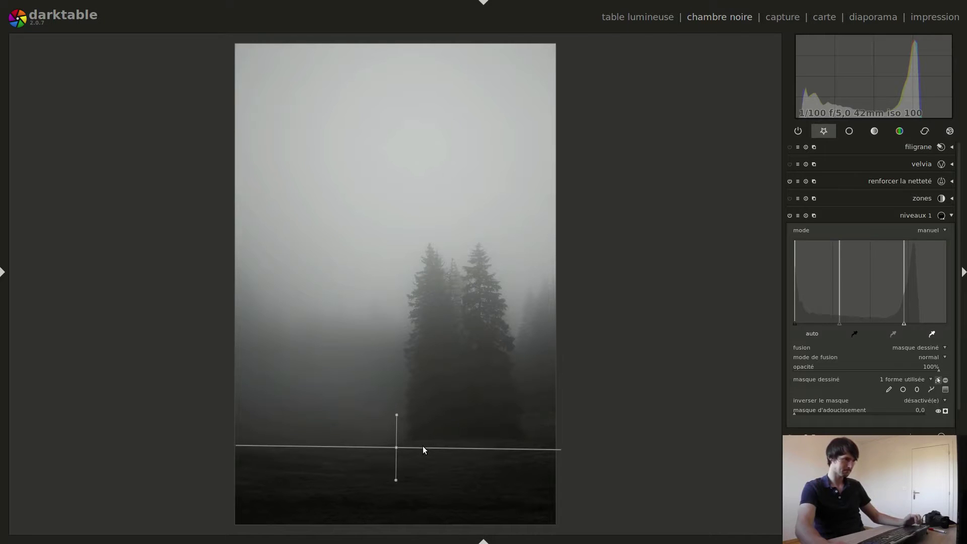
scroll(422, 447, down, 2)
drag(422, 446, 422, 473)
scroll(421, 469, down, 2)
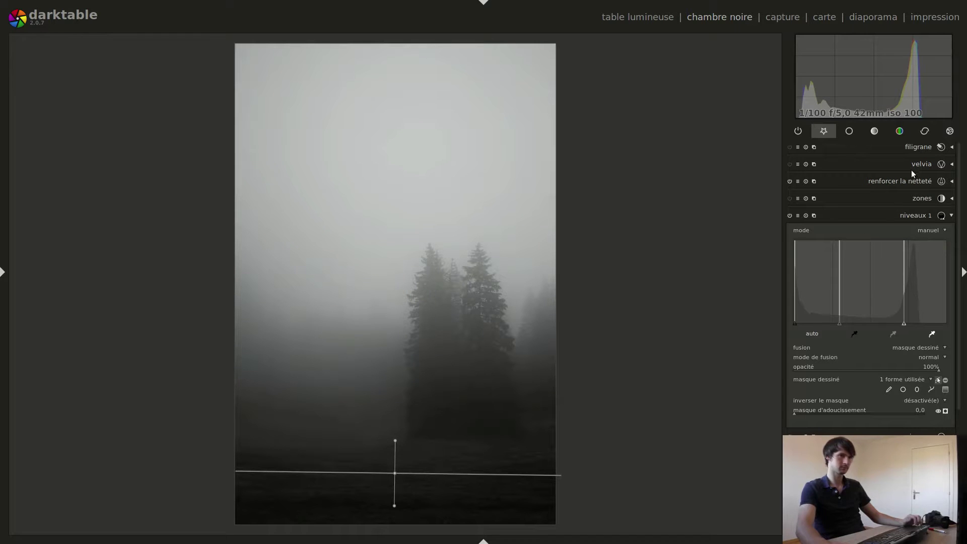
click(937, 381)
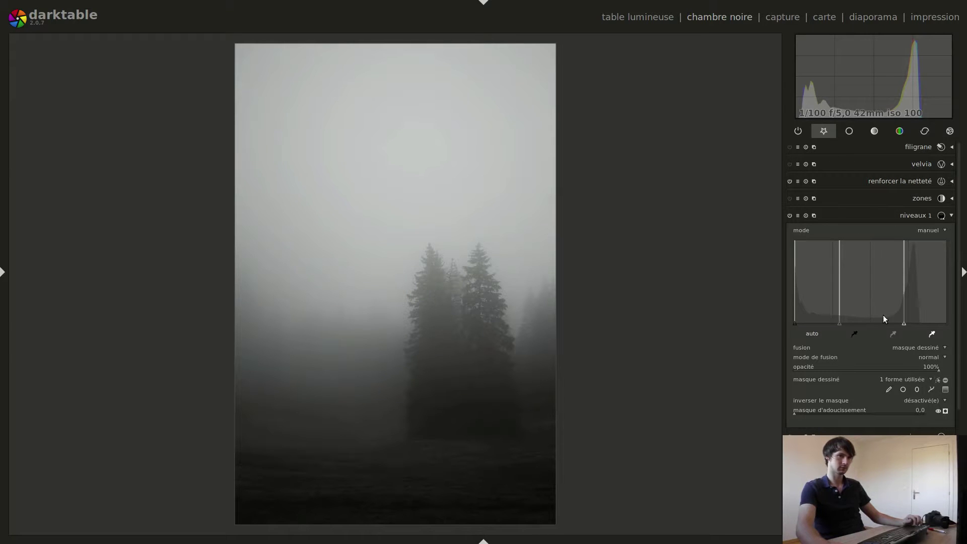
Step: Compare the foreground with niveaux 1 off and on, leave it enabled and collapse the module
click(788, 214)
click(787, 213)
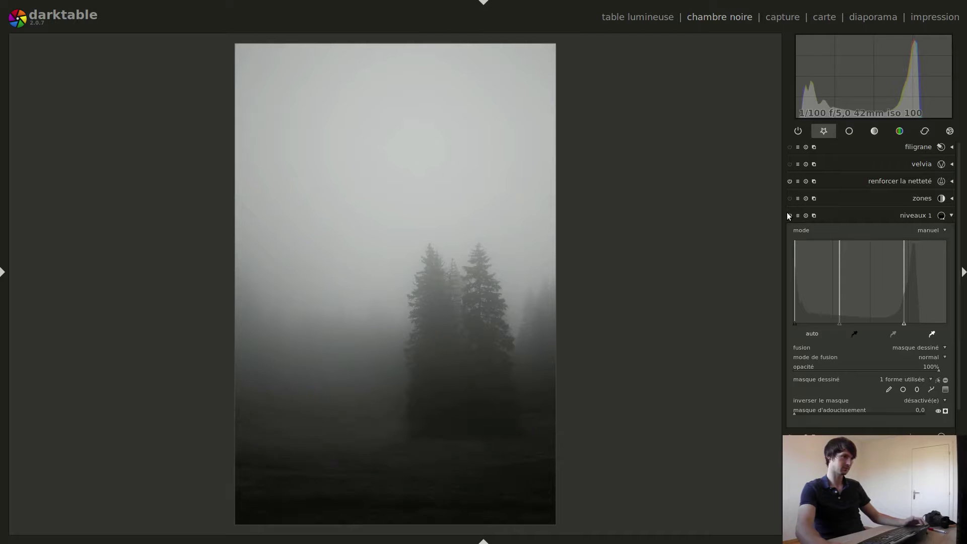
click(787, 216)
click(787, 216)
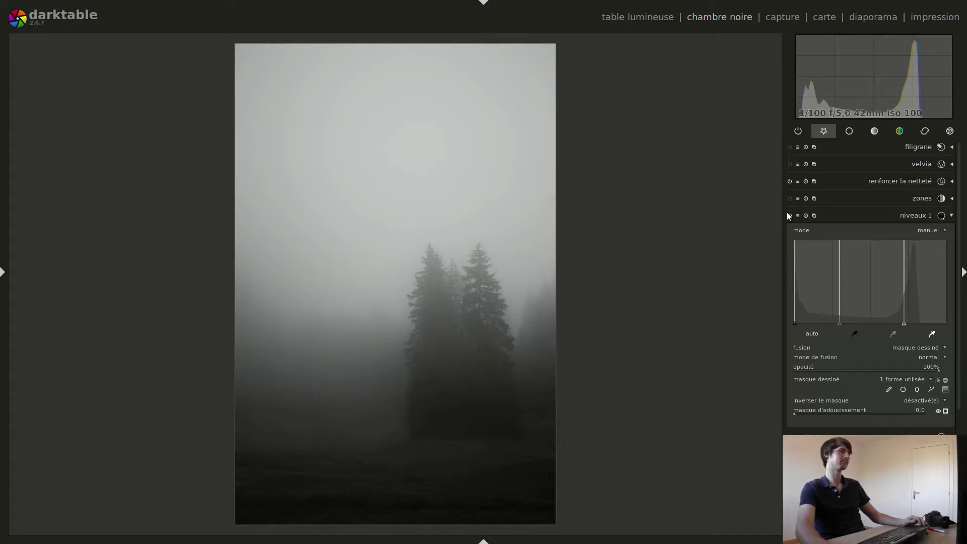
click(788, 216)
click(788, 215)
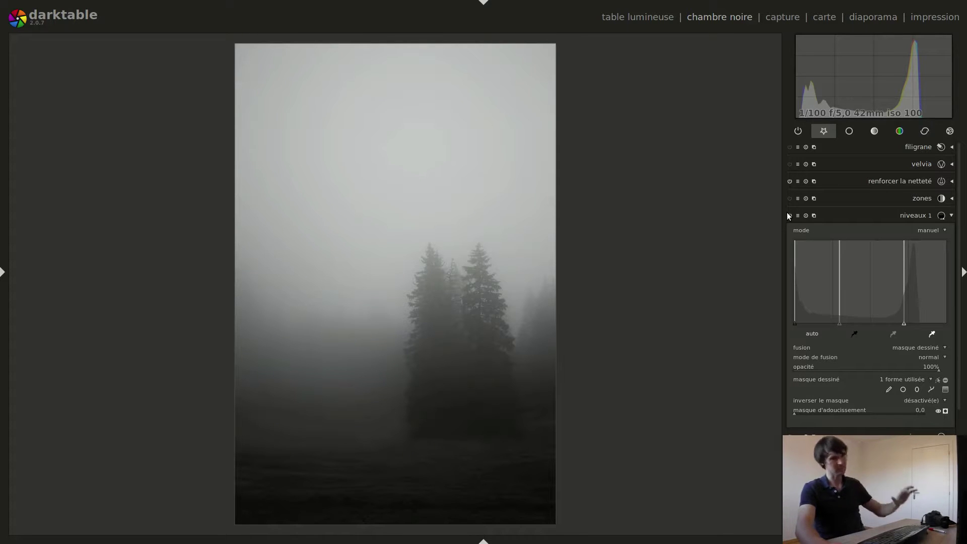
click(921, 216)
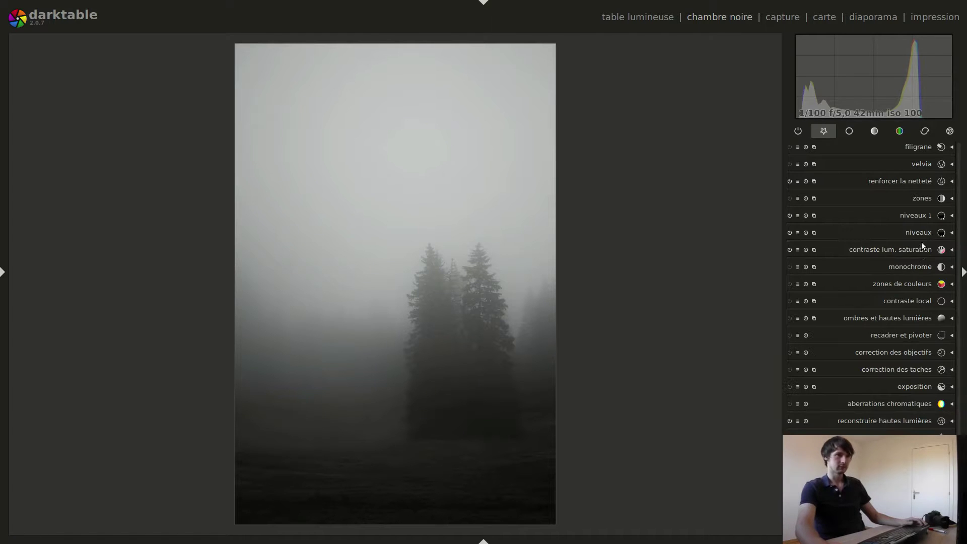
Step: Set the contraste in the contraste lum. saturation module to 0,47
click(903, 317)
click(897, 264)
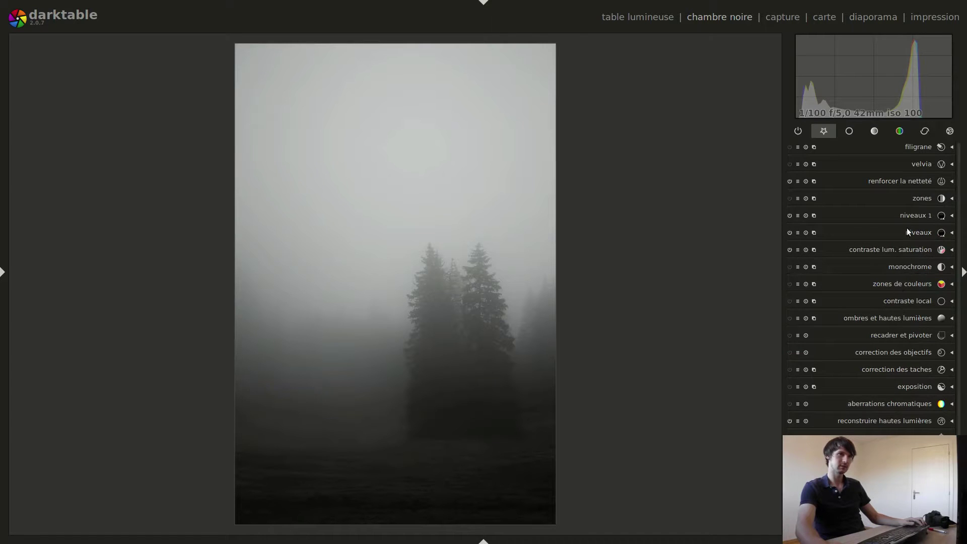
click(902, 251)
scroll(806, 256, up, 5)
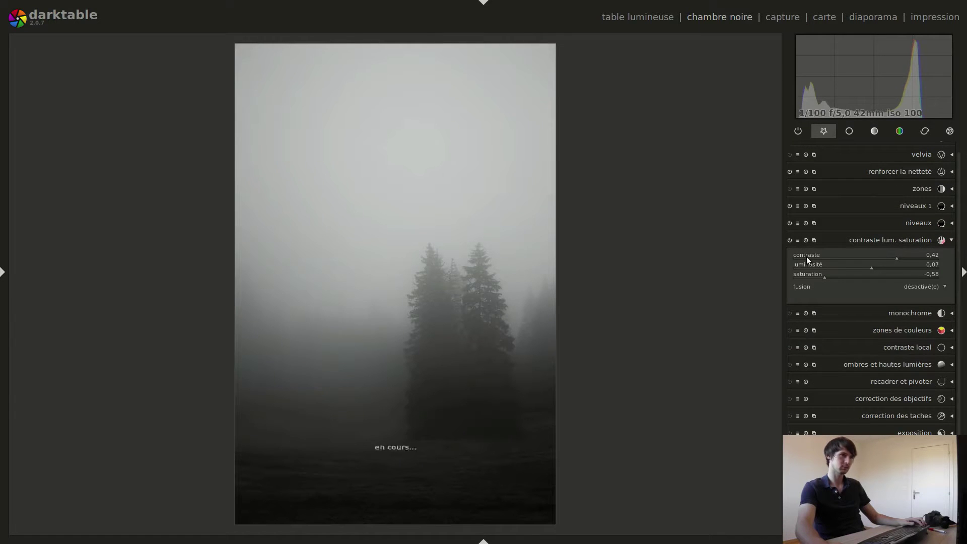
scroll(807, 256, up, 1)
scroll(806, 256, down, 1)
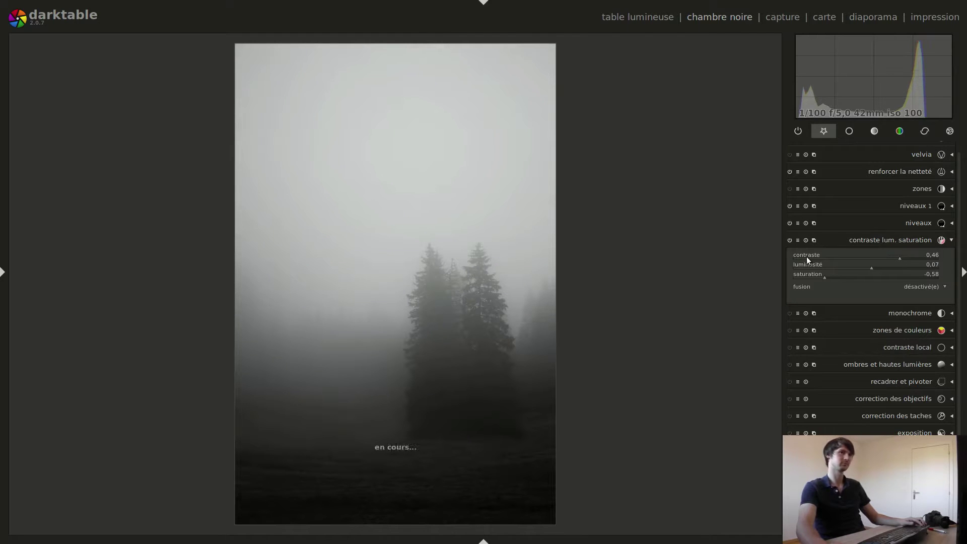
scroll(806, 256, up, 1)
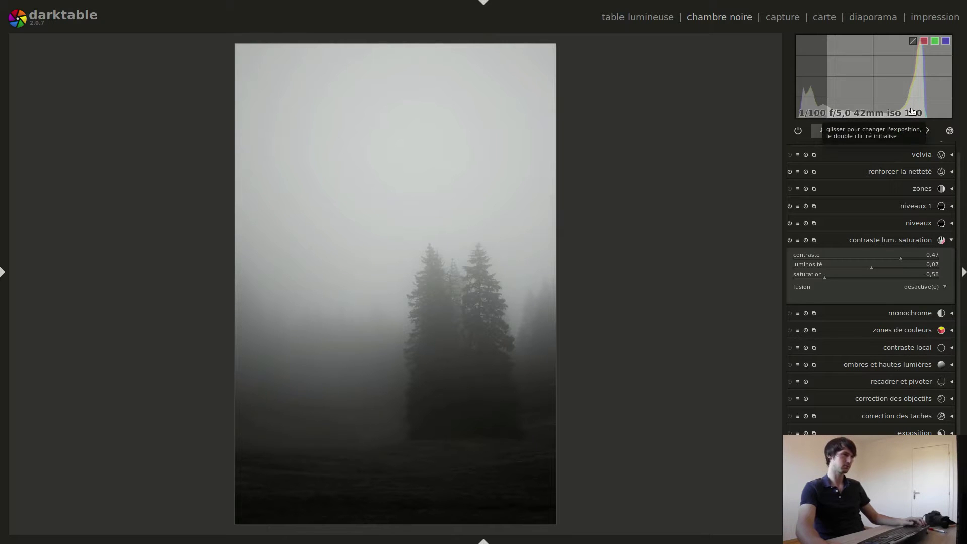
Step: Raise the photo's exposition slightly through the histogram, testing brighter and darker levels, and collapse the contraste lum. saturation module
scroll(912, 112, up, 1)
scroll(912, 112, up, 1)
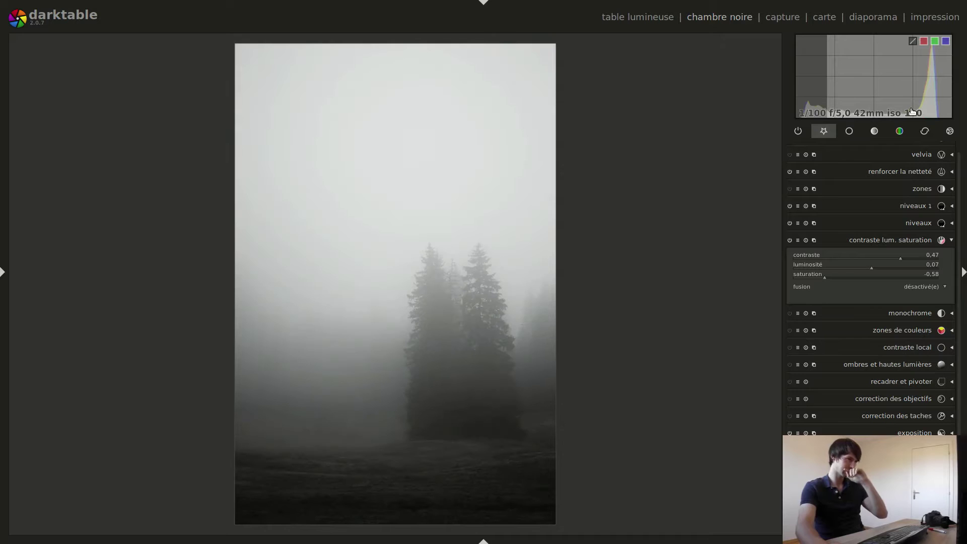
scroll(912, 111, down, 1)
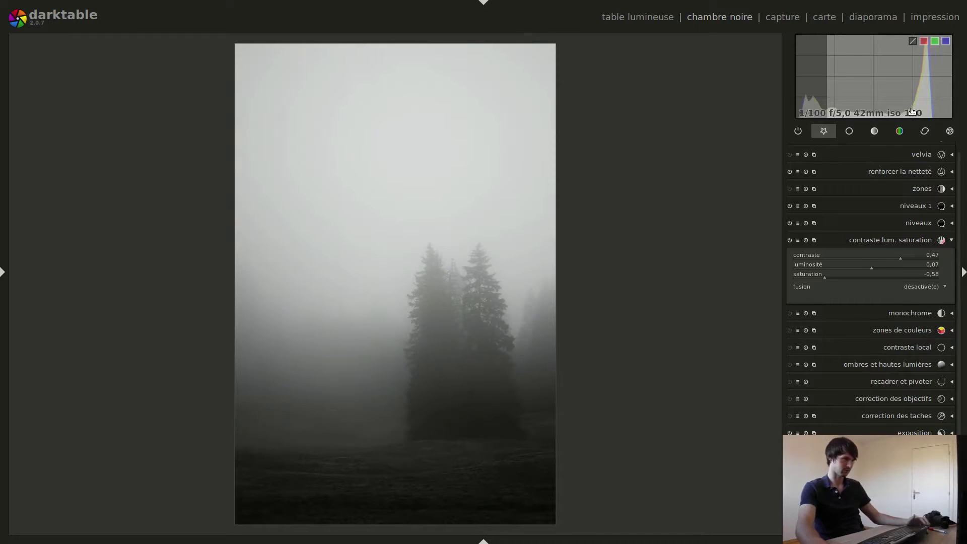
scroll(912, 112, down, 1)
scroll(912, 111, up, 2)
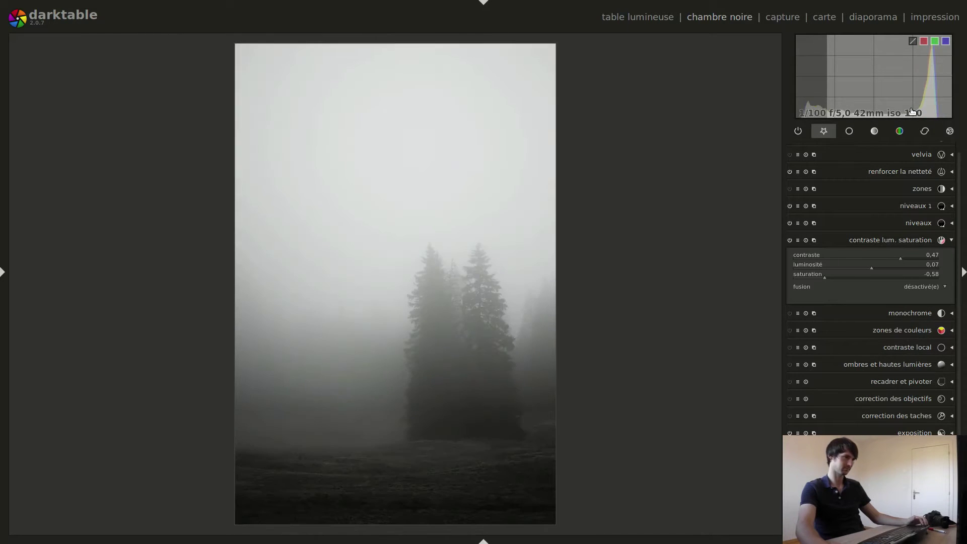
scroll(912, 111, down, 1)
scroll(912, 112, up, 1)
scroll(912, 112, down, 1)
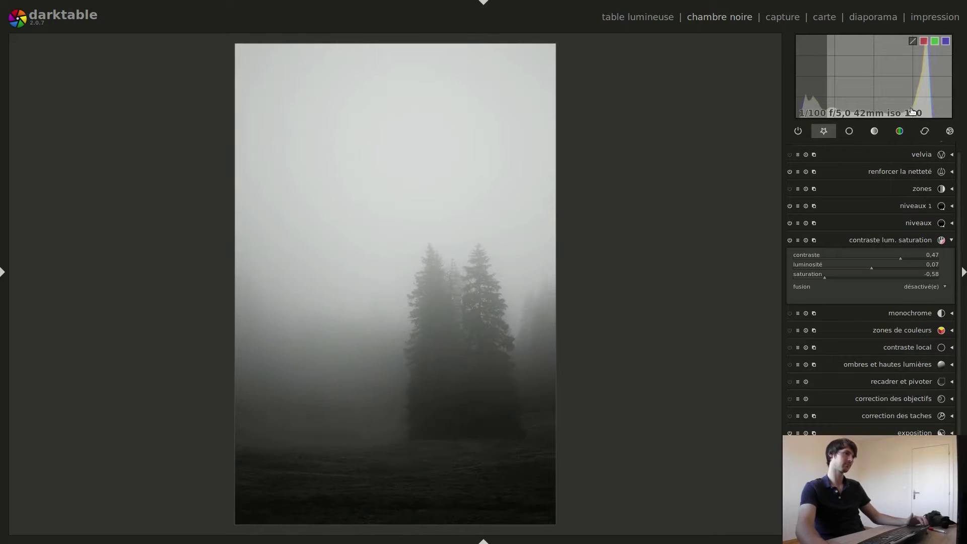
scroll(912, 111, down, 1)
scroll(912, 112, up, 1)
scroll(912, 112, down, 1)
scroll(912, 112, up, 1)
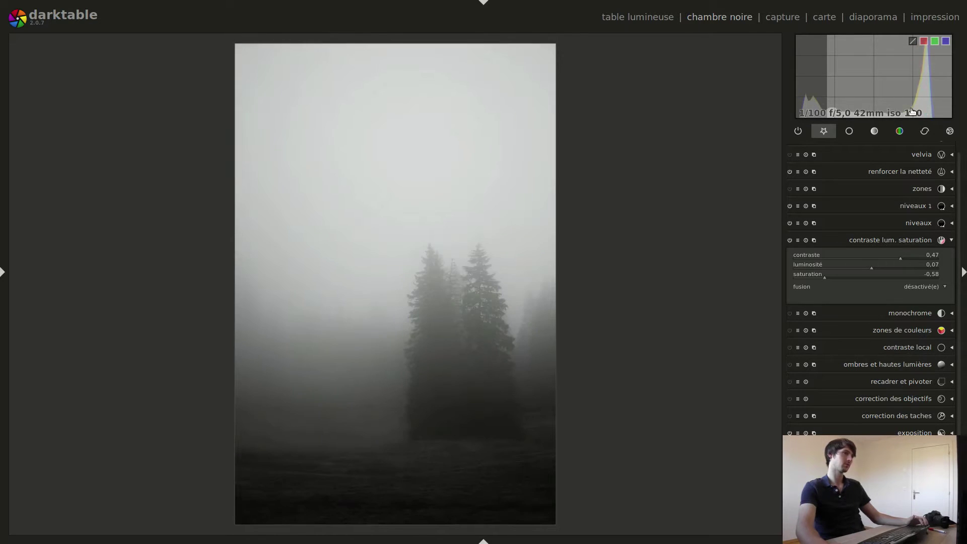
click(915, 241)
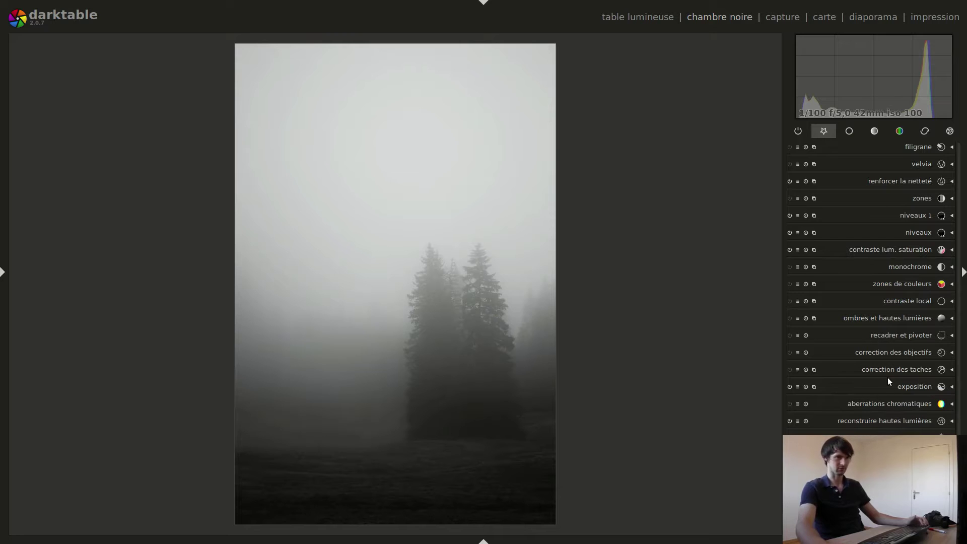
Step: Compare the photo with correction des objectifs on and off, leave it off, and view the image without the surrounding panels
click(790, 352)
click(790, 353)
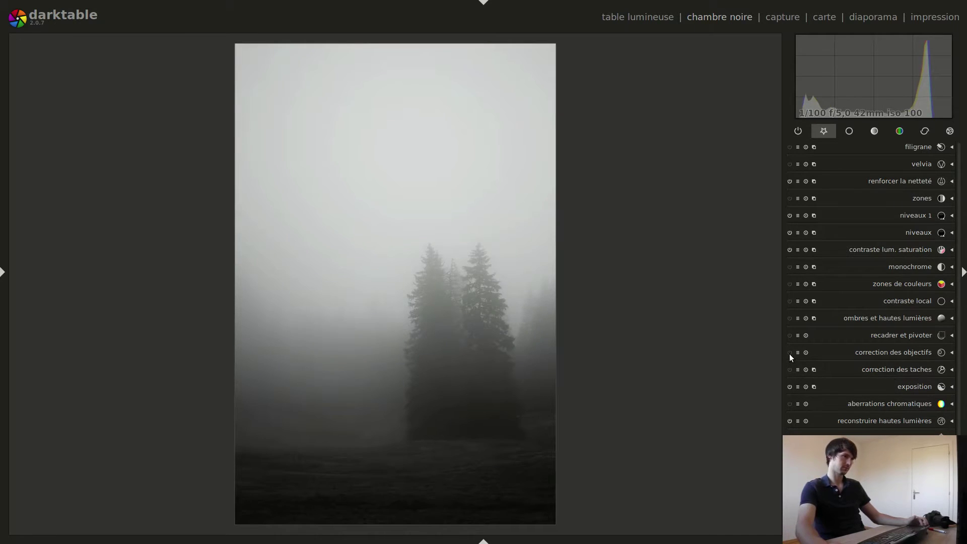
click(790, 353)
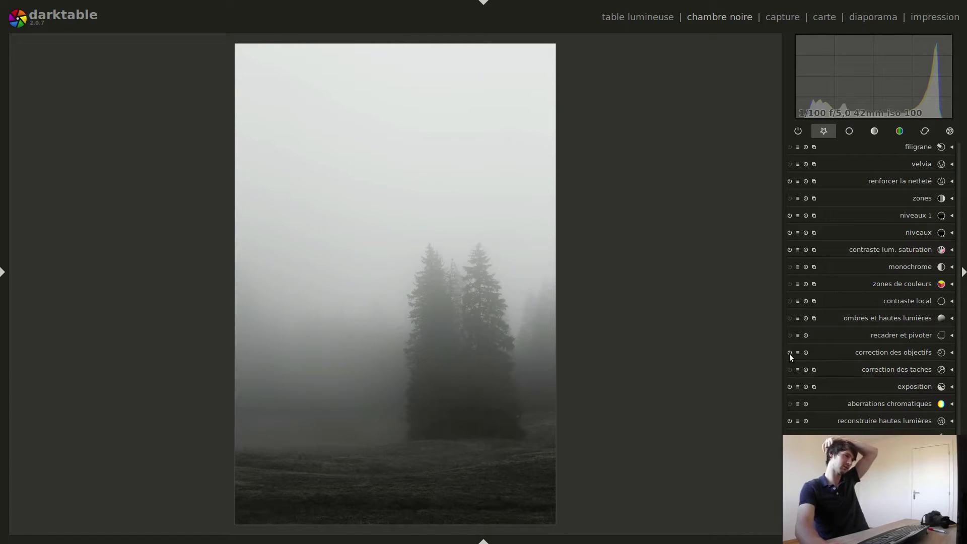
click(790, 353)
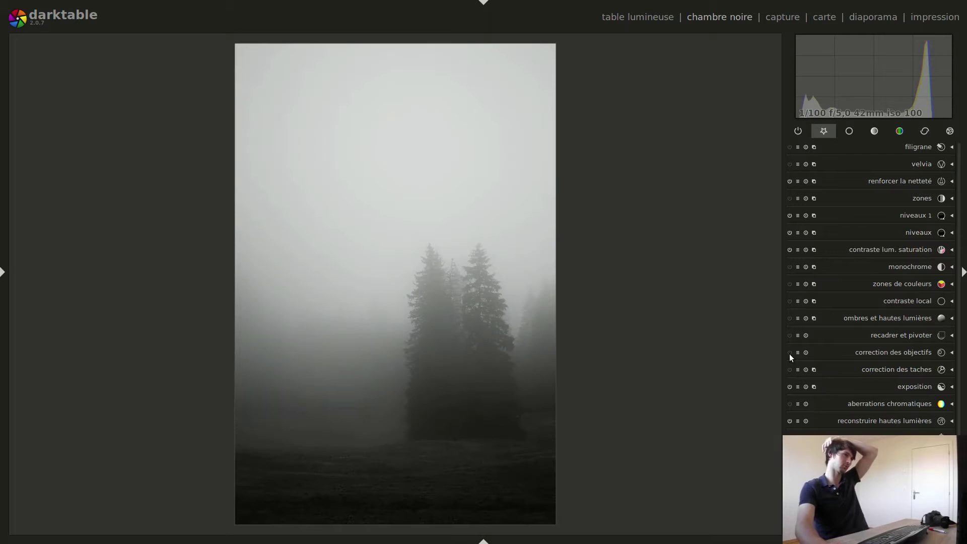
click(790, 354)
click(790, 354)
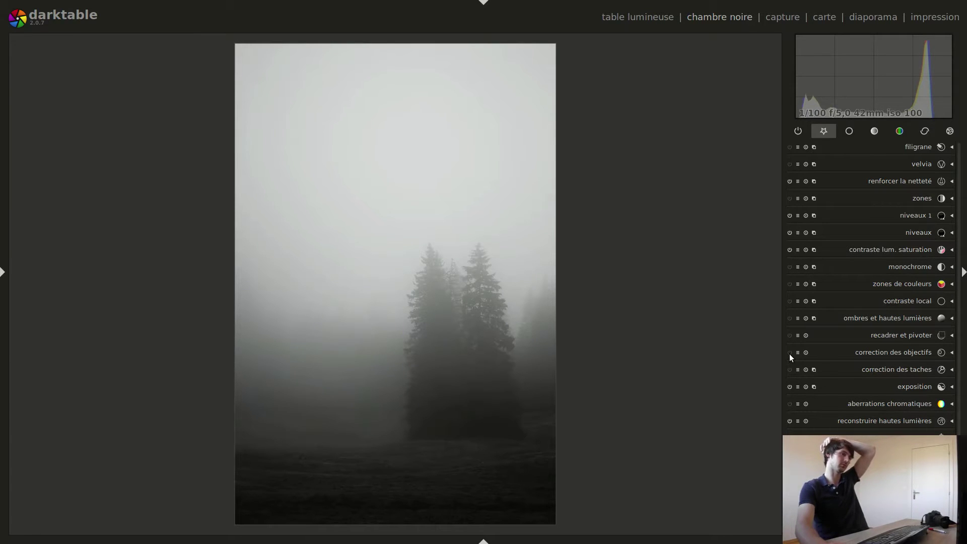
click(790, 353)
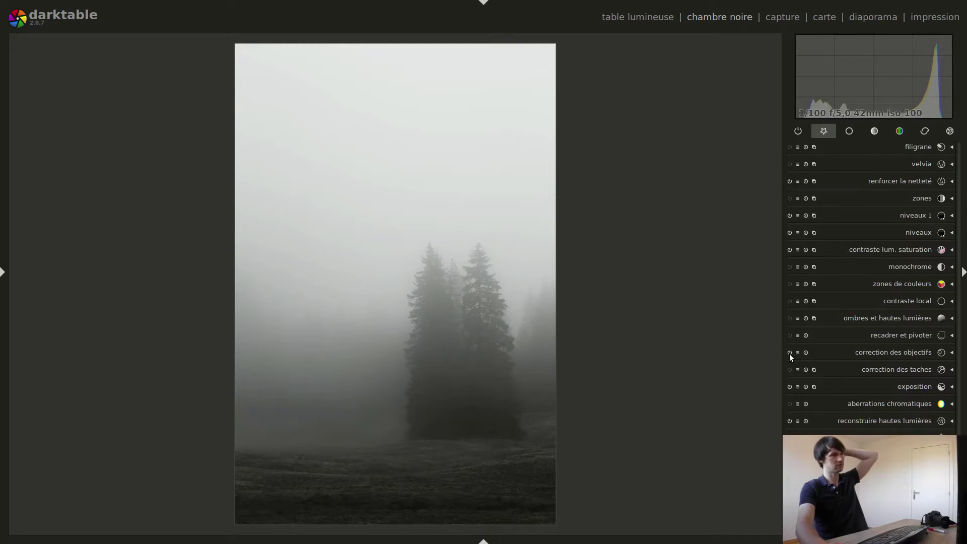
click(790, 353)
click(789, 354)
click(790, 353)
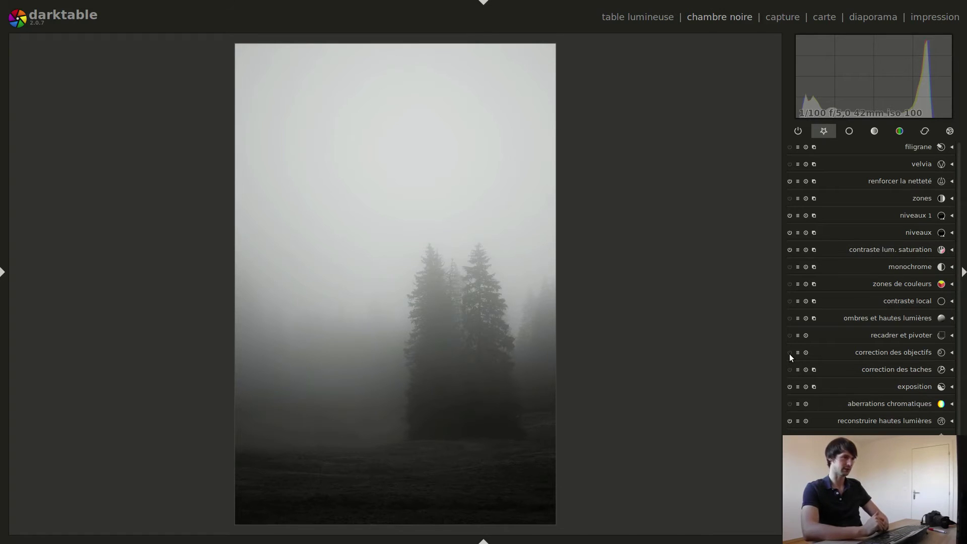
key(Tab)
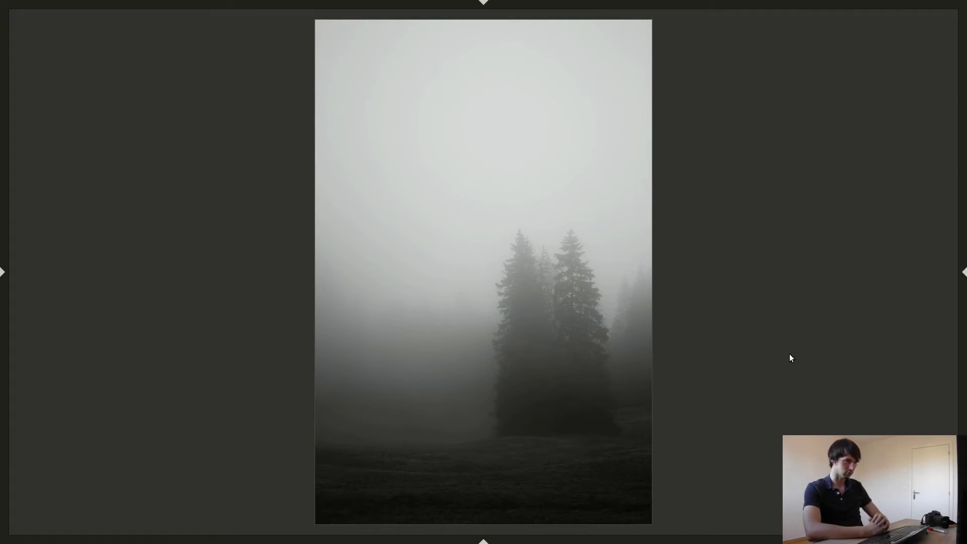